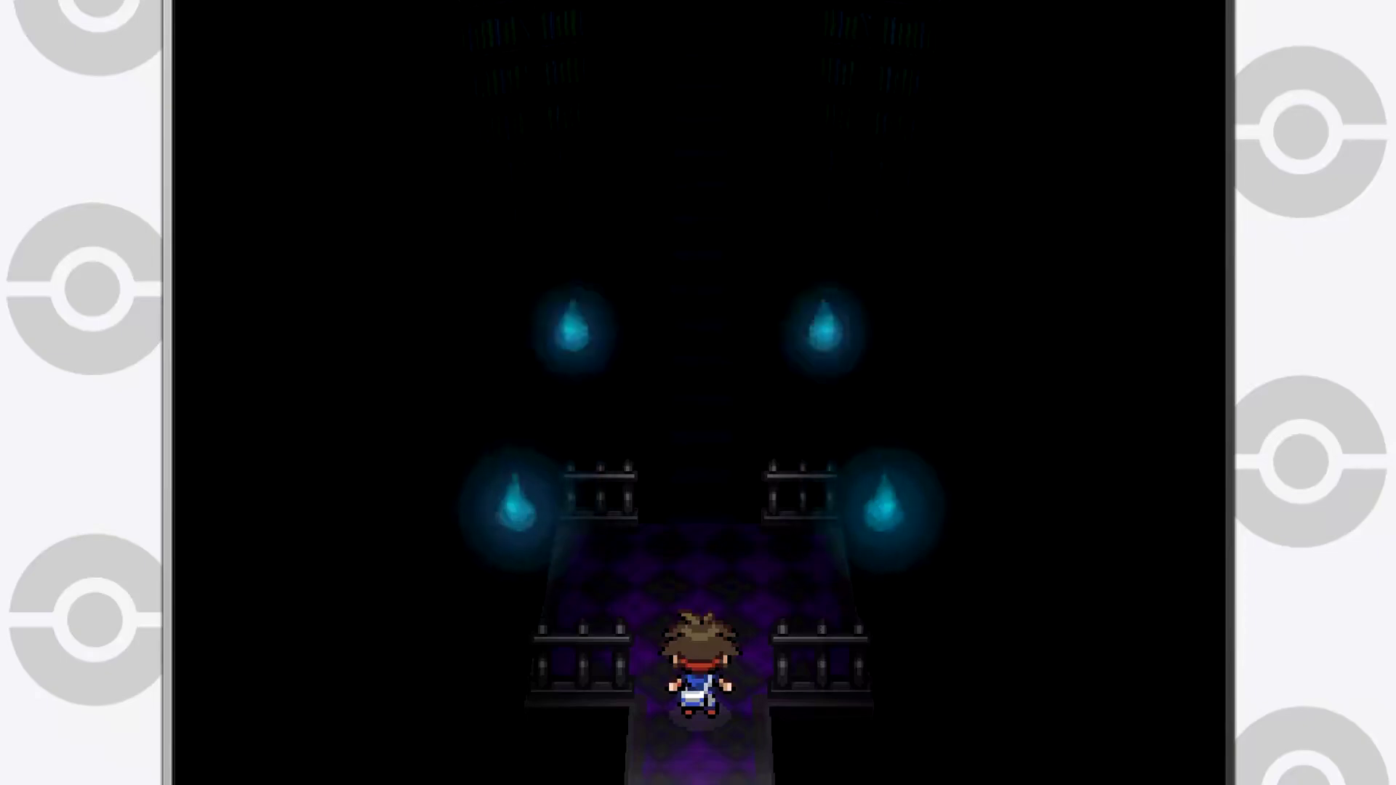
# Walk the trainer north up the dark corridor onto the library platform to the figure
pyautogui.press('Up')
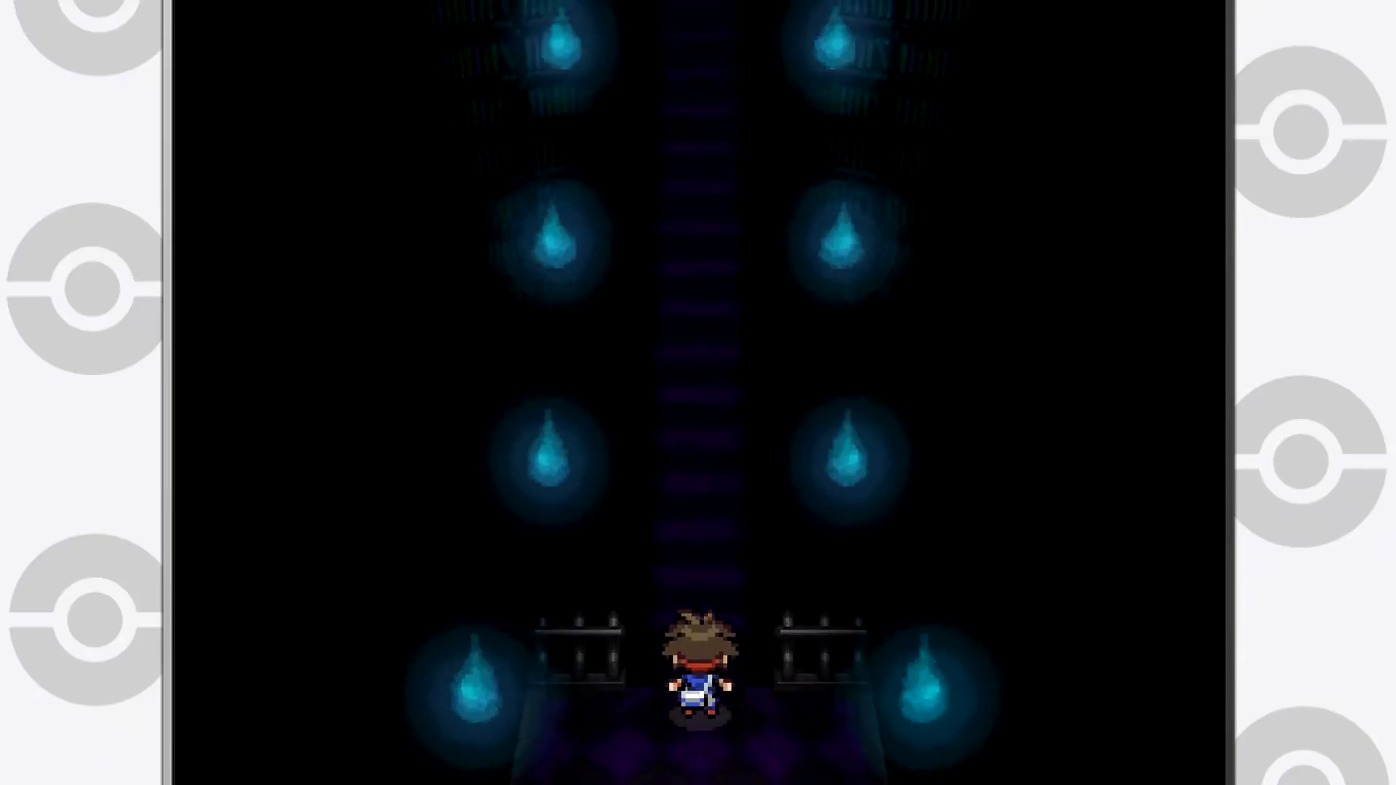
pyautogui.press('Up')
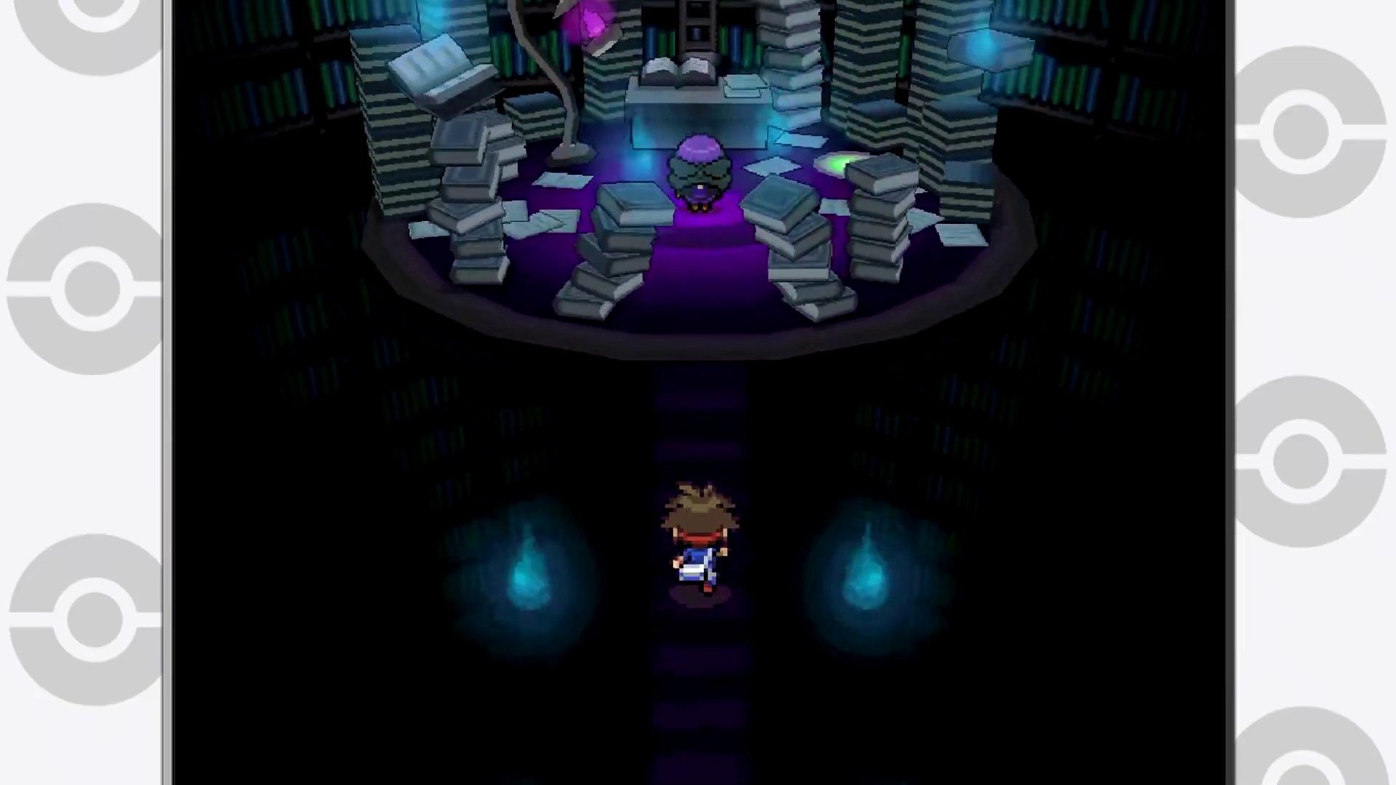
pyautogui.press('Up')
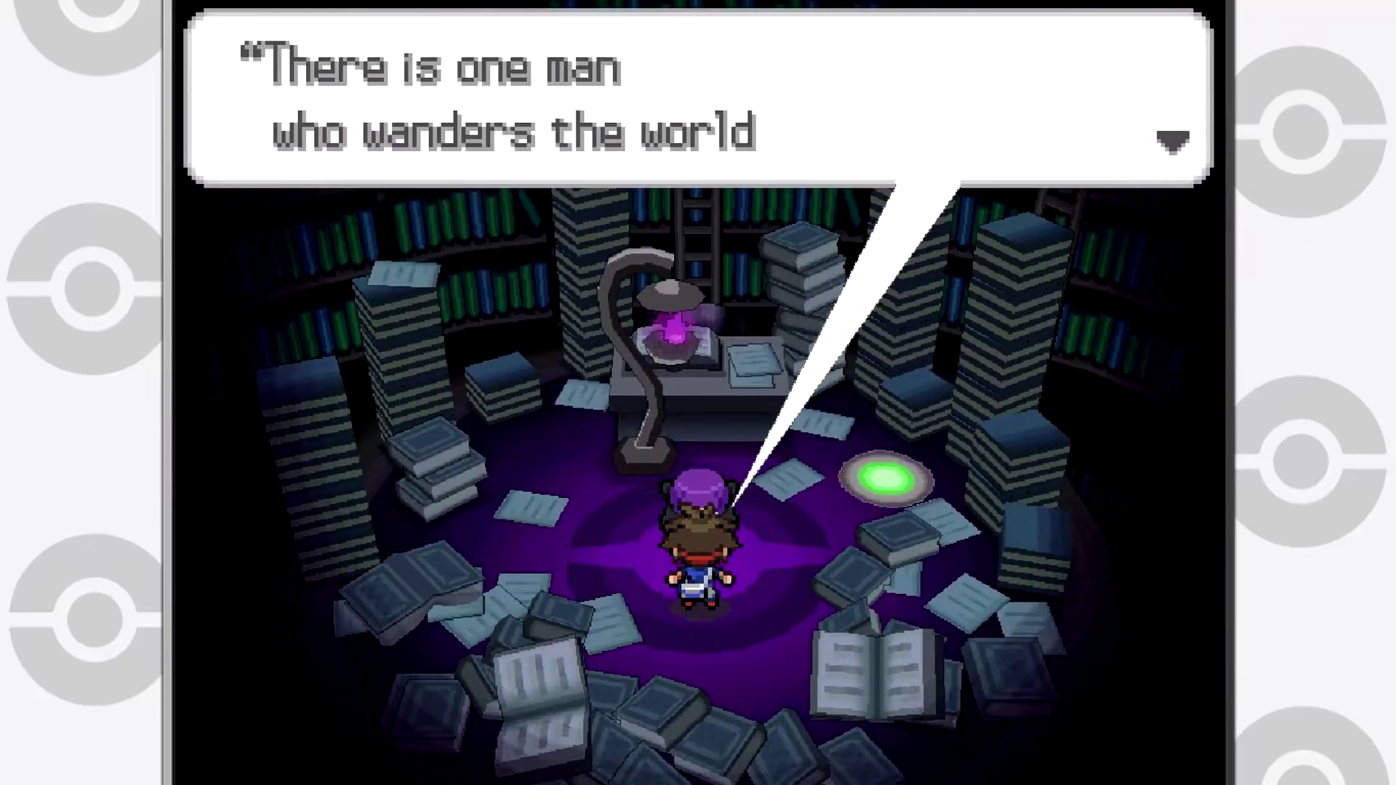
# Read through Shauntal's dialogue until she introduces herself as the Ghost-type Elite Four member
pyautogui.press('x')
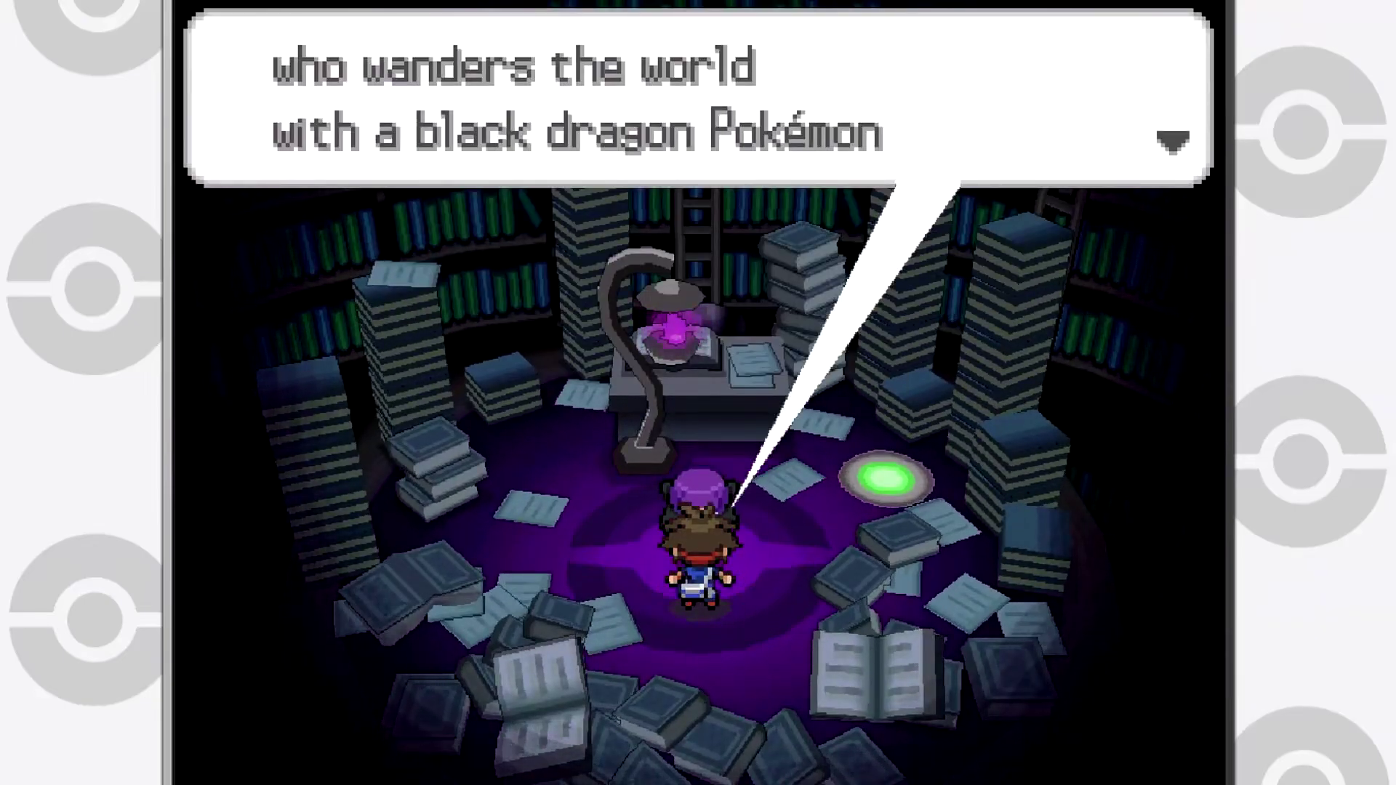
pyautogui.press('x')
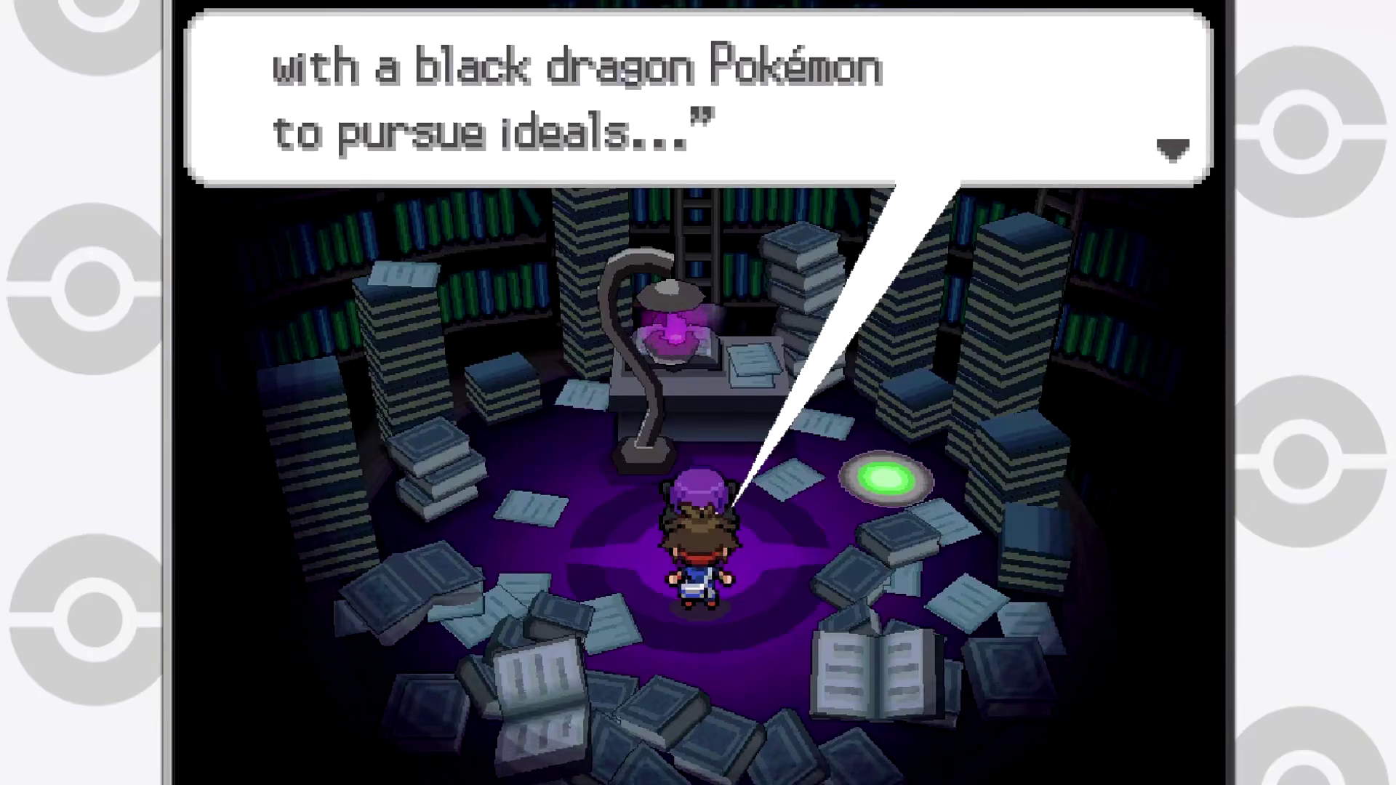
pyautogui.press('x')
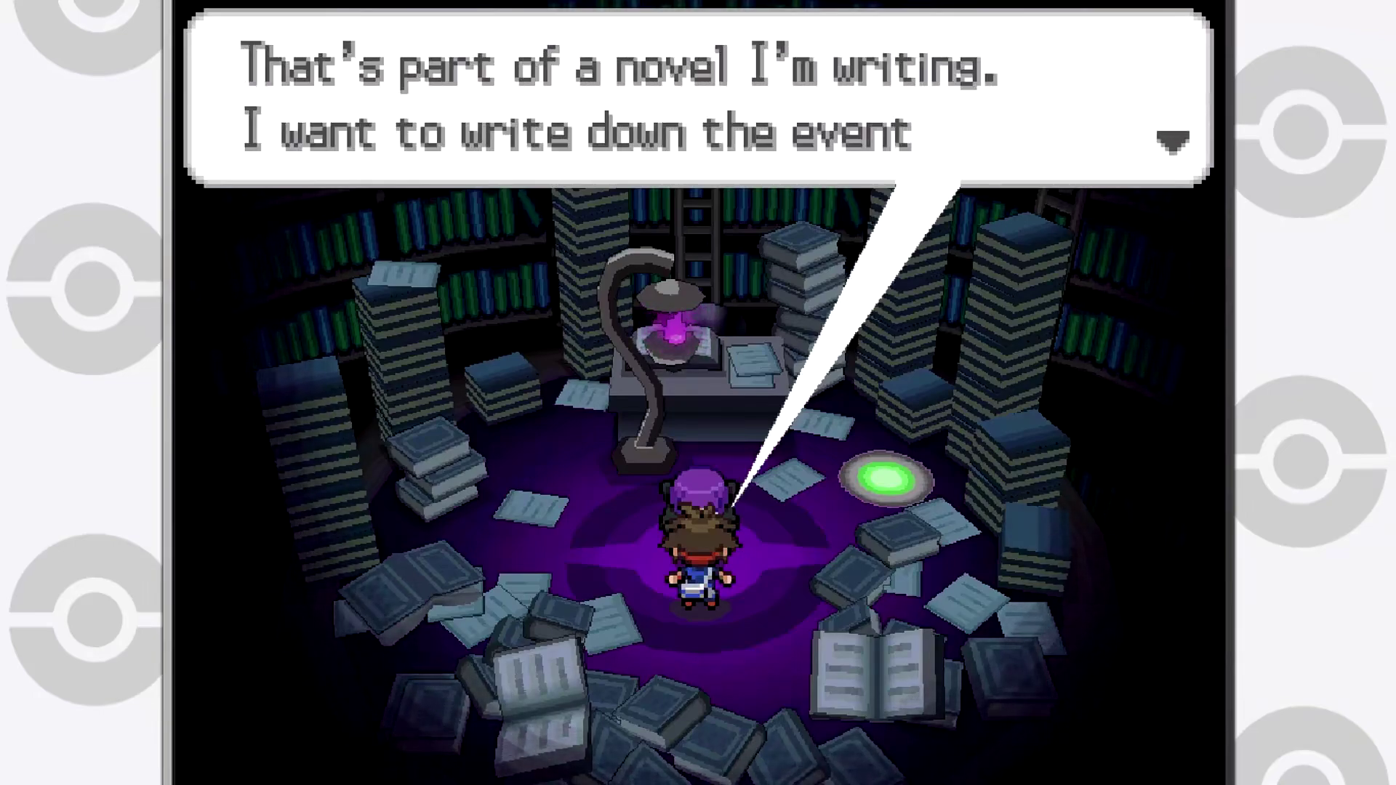
pyautogui.press('x')
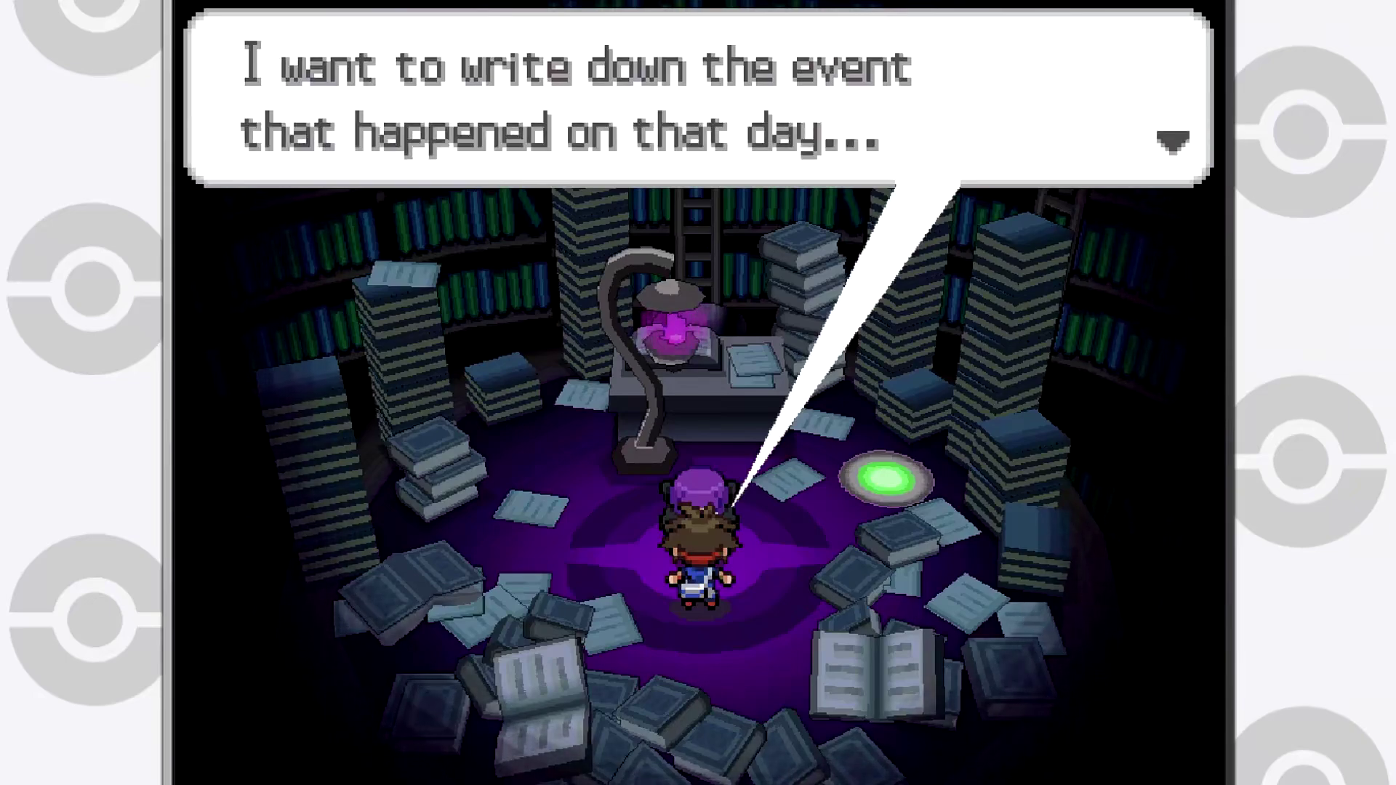
pyautogui.press('x')
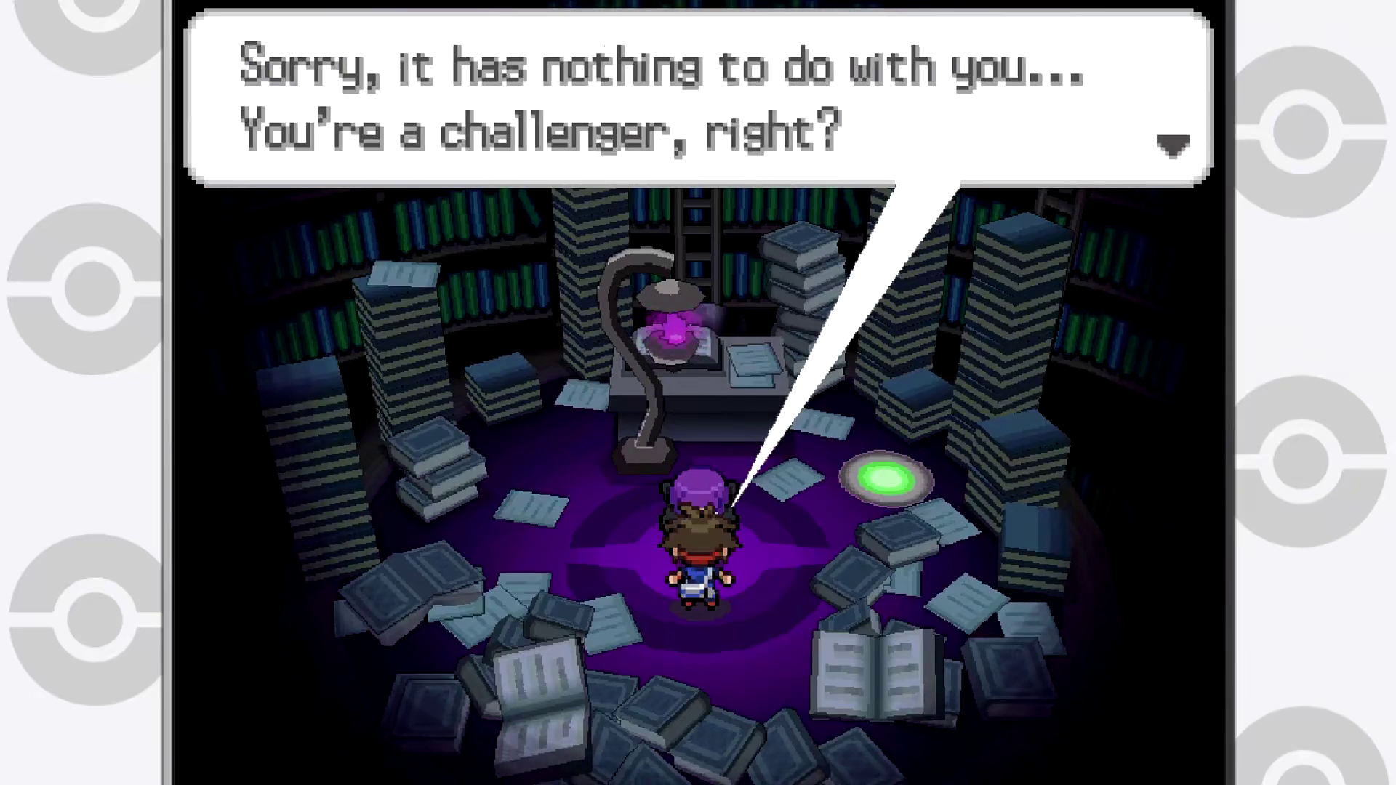
pyautogui.press('x')
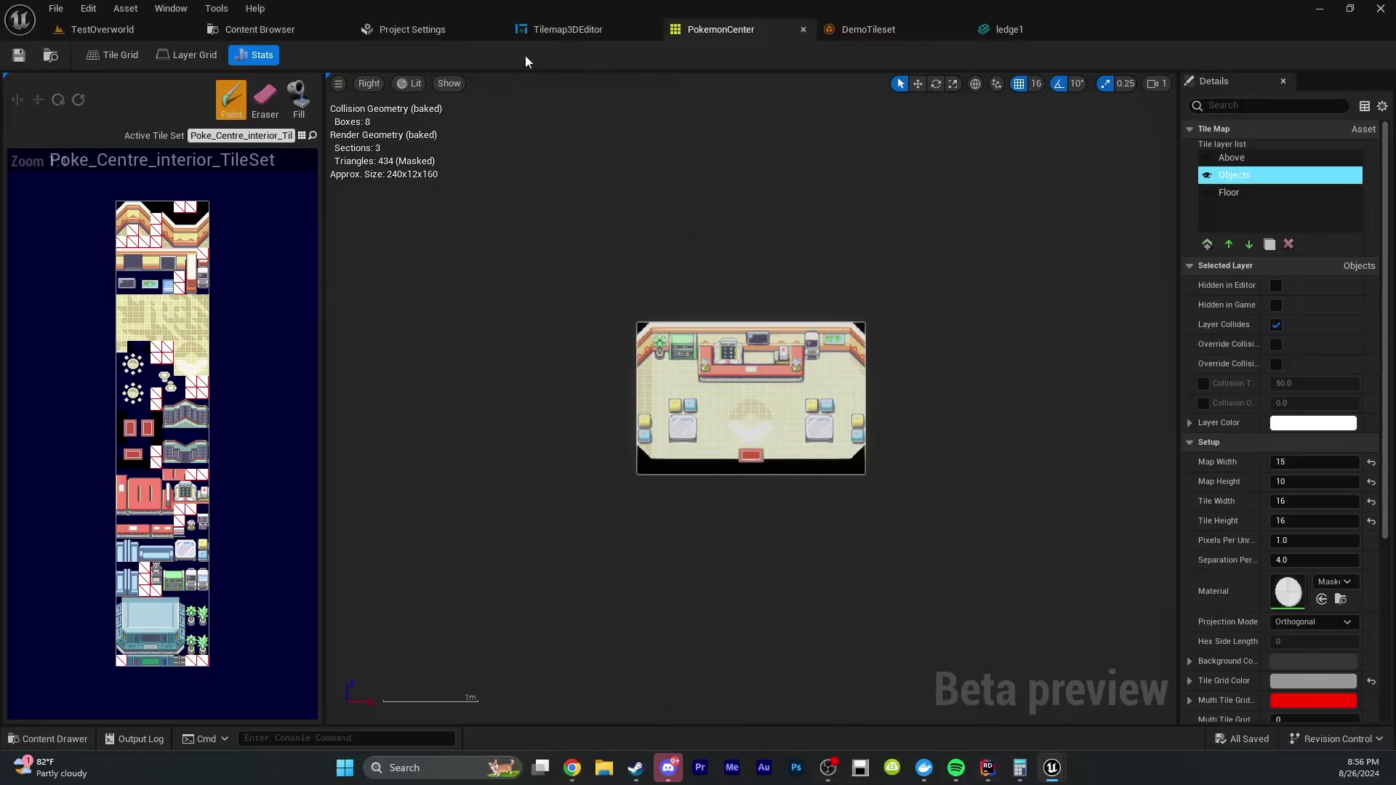
# Launch the Pixel Inspector from Tools > Debug, then bring up the PokemonCenter tile map
pyautogui.click(103, 29)
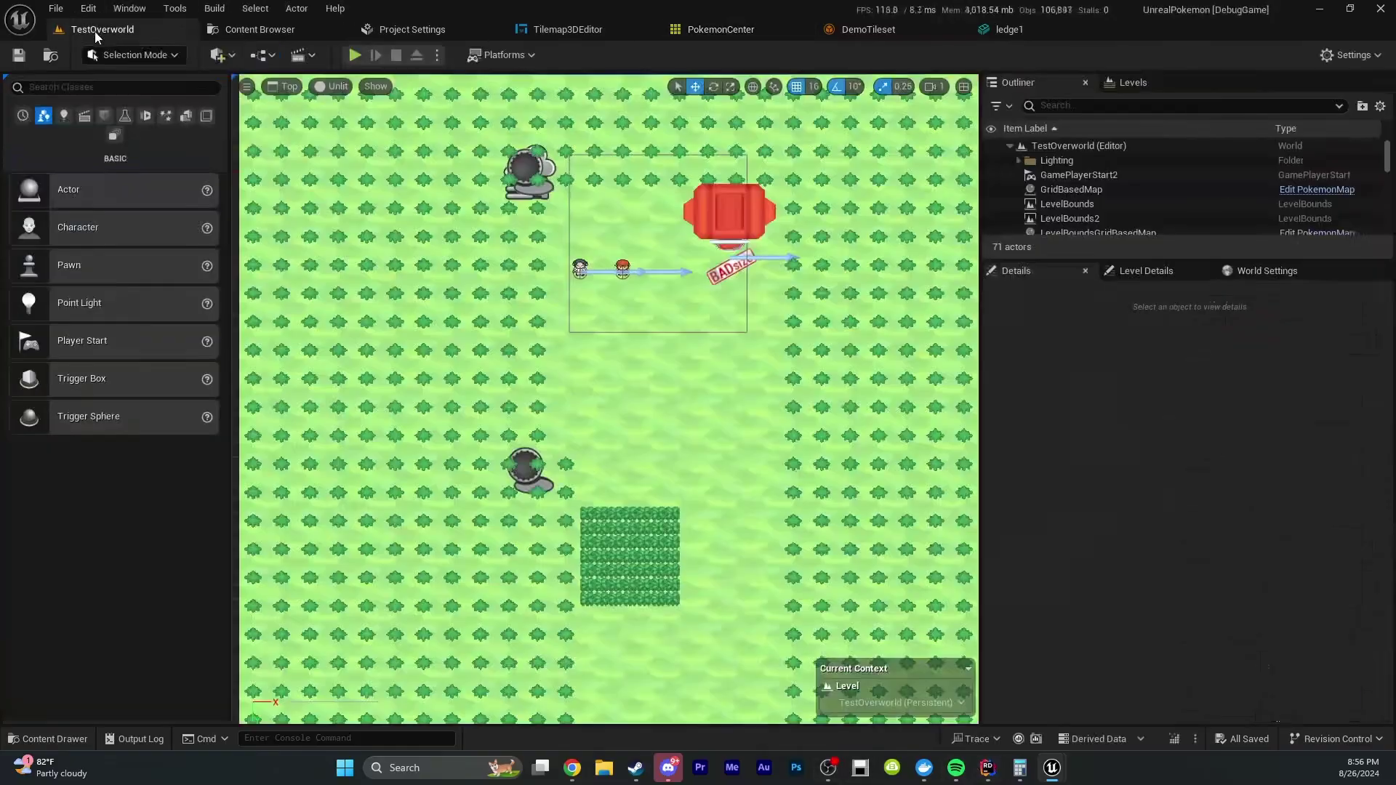
pyautogui.click(129, 8)
pyautogui.moveTo(178, 10)
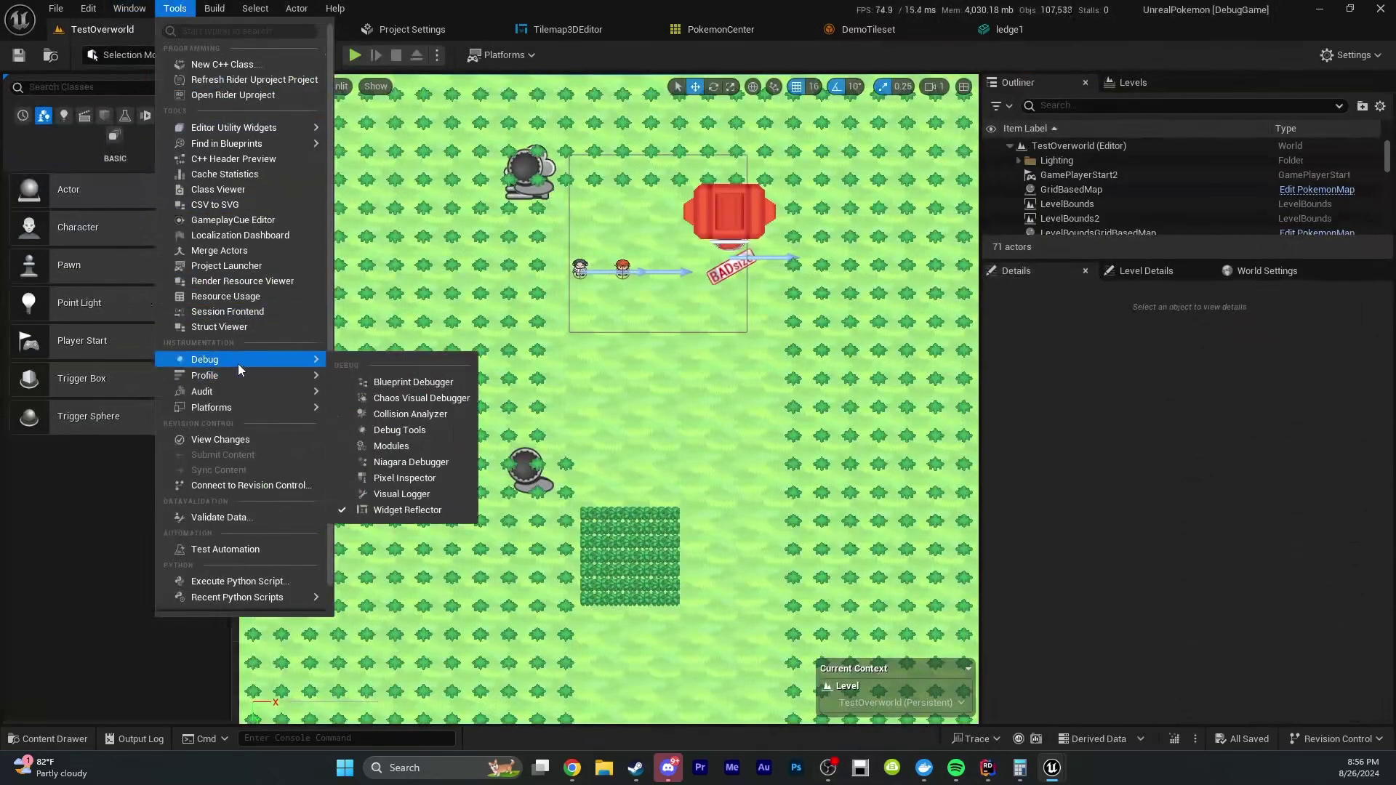
pyautogui.moveTo(283, 359)
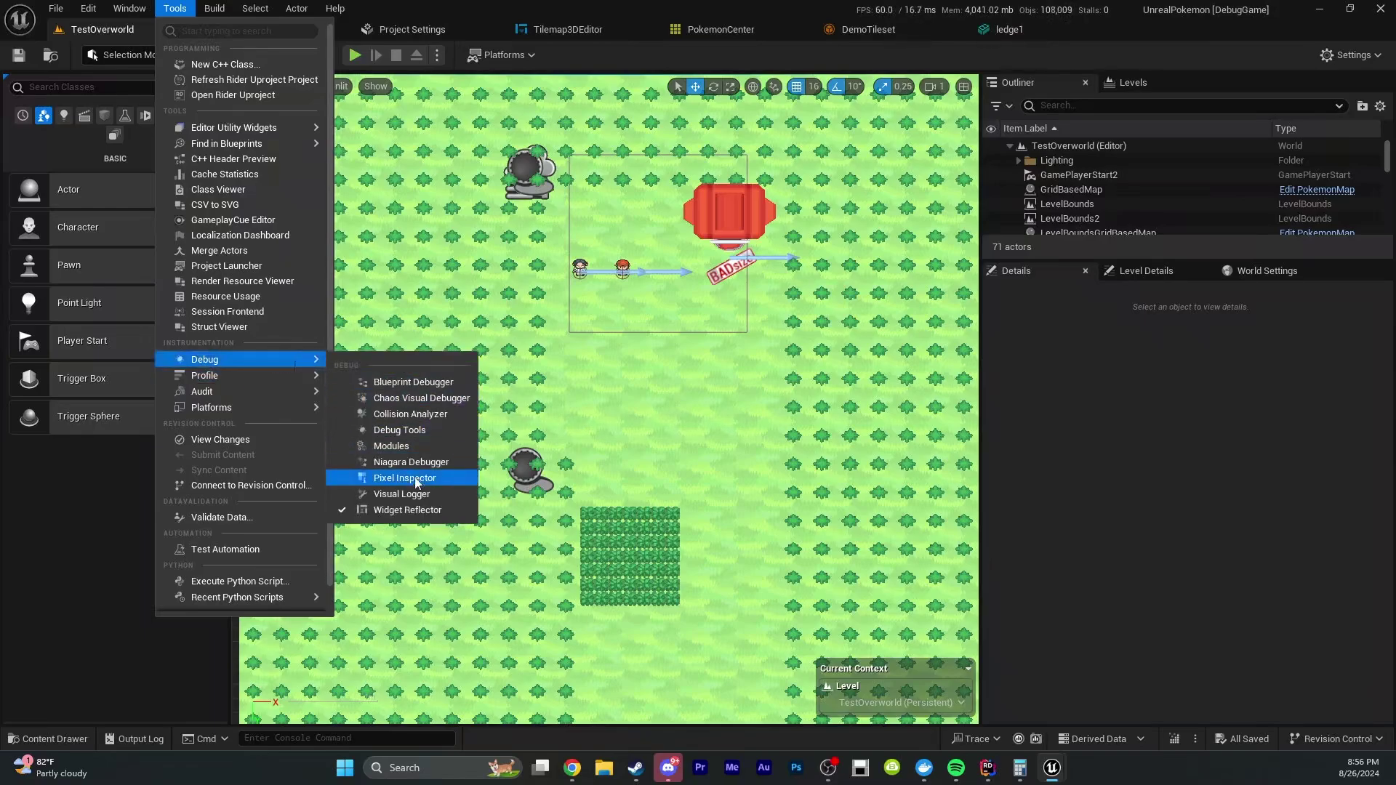
pyautogui.click(397, 493)
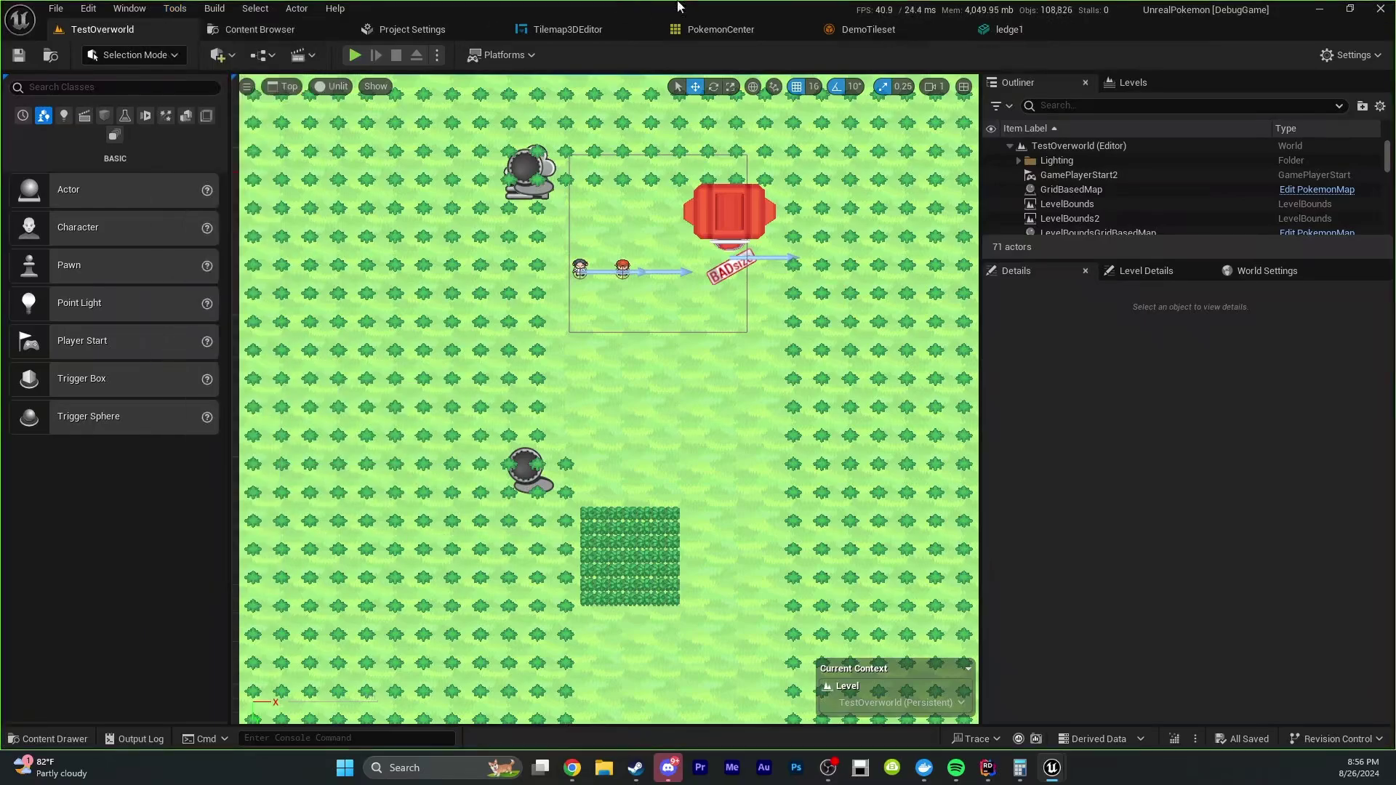
pyautogui.click(760, 33)
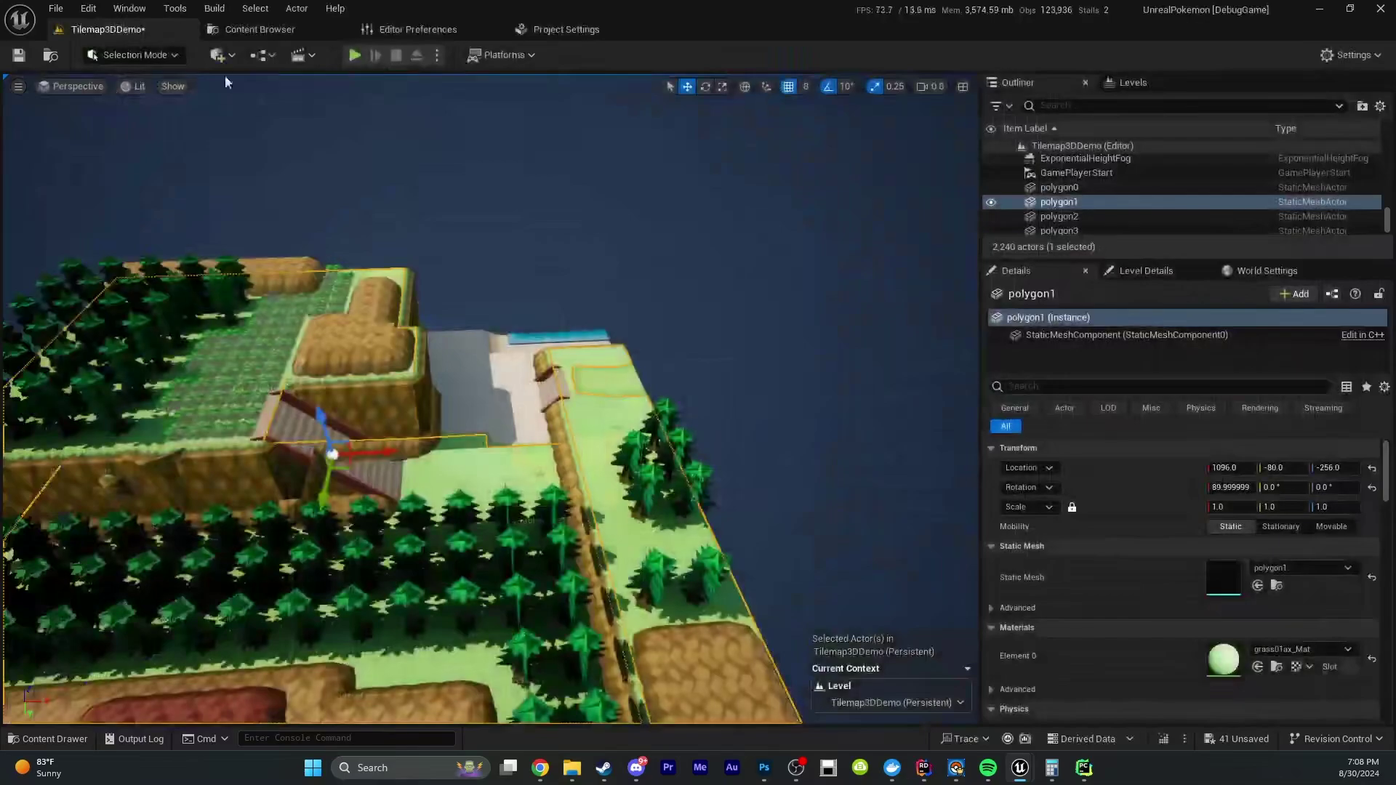
# Select the water mesh polygon22 together with ground meshes polygon23 and polygon1
pyautogui.scroll(10, 512, 298)
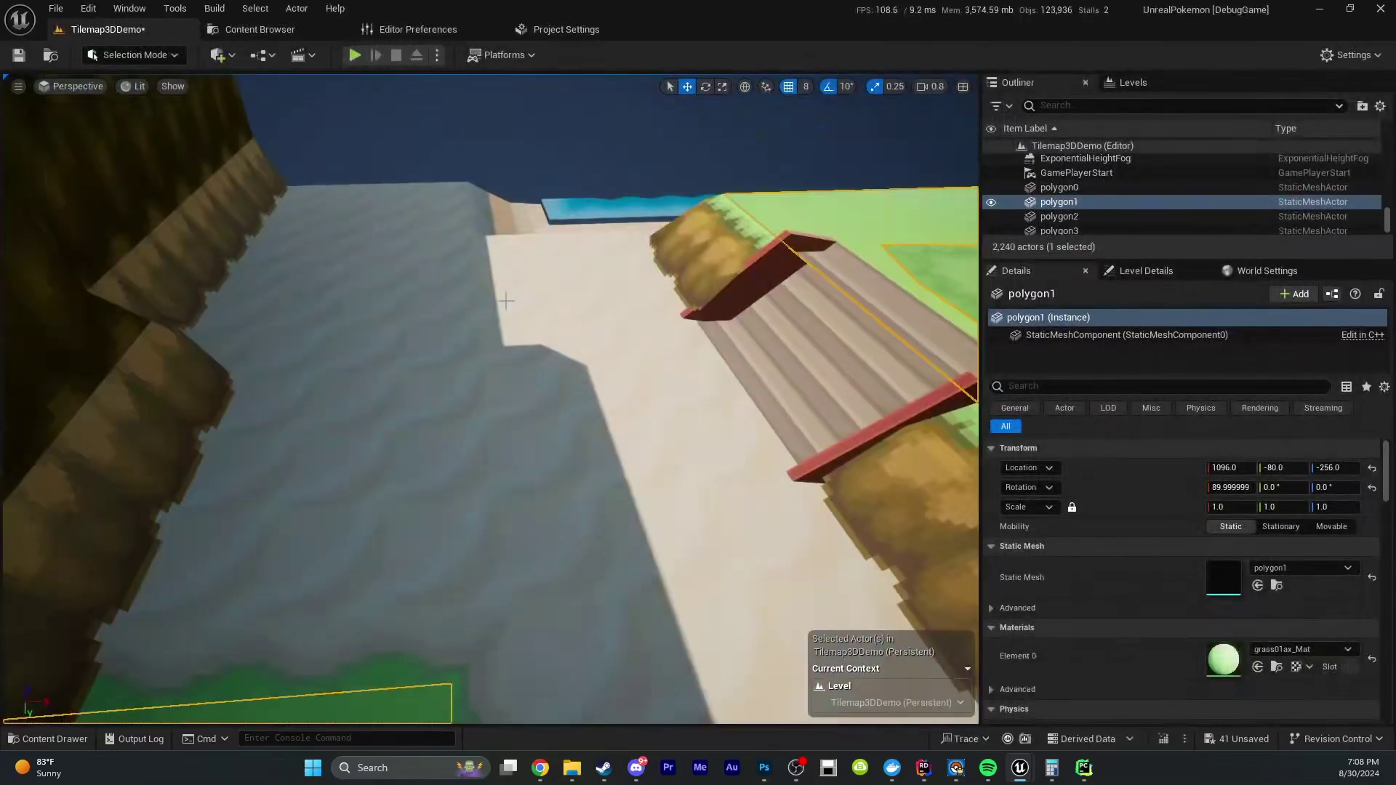
pyautogui.scroll(-10, 518, 297)
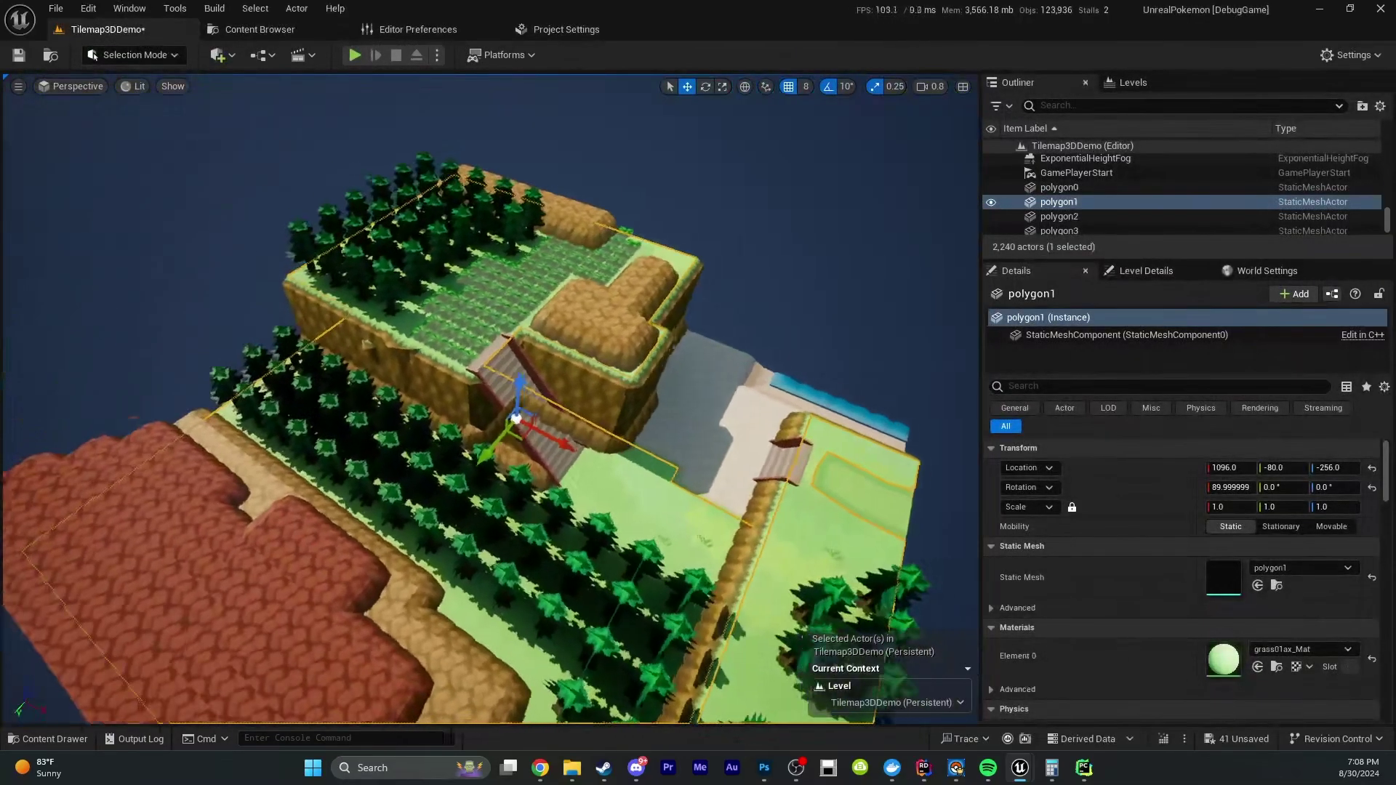
pyautogui.scroll(5, 538, 303)
pyautogui.click(539, 303)
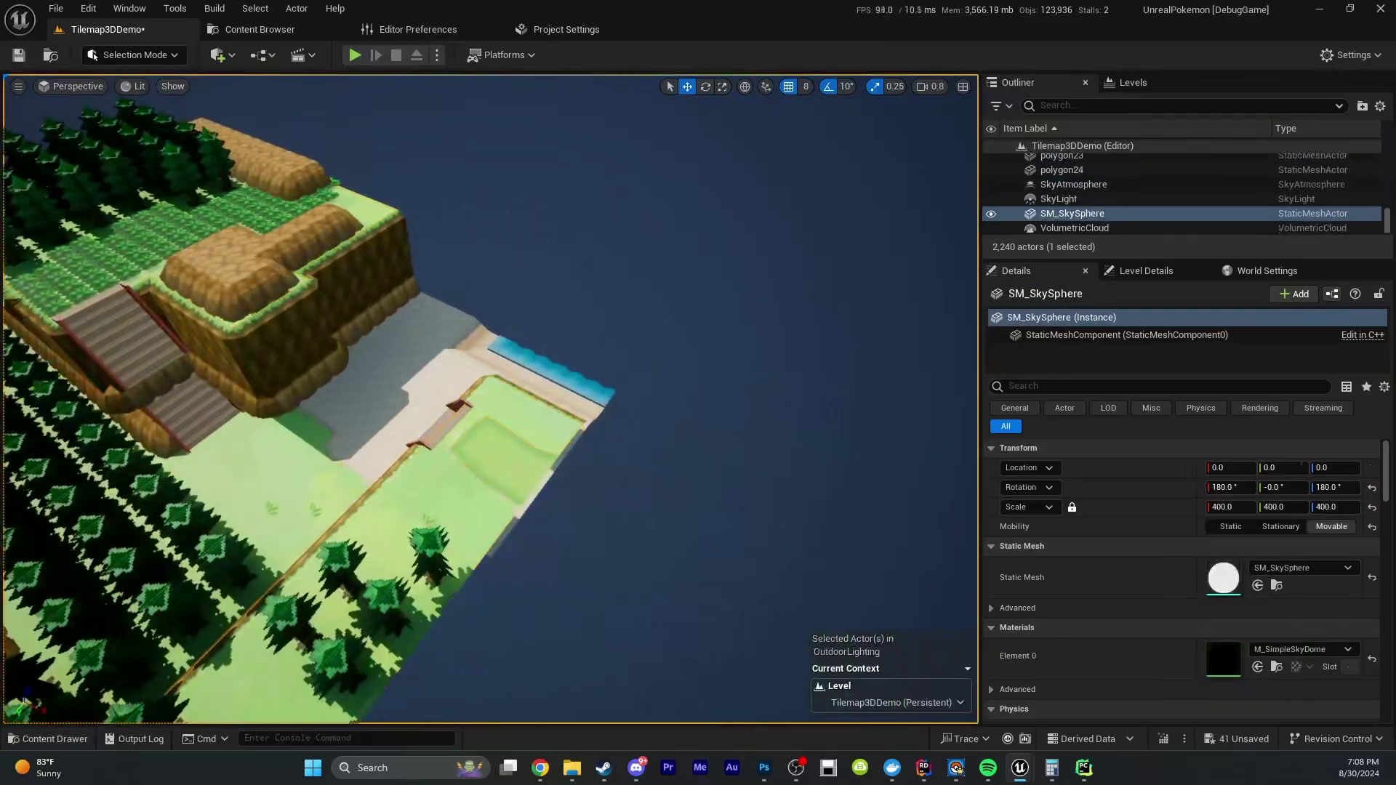
pyautogui.scroll(8, 538, 303)
pyautogui.moveTo(452, 490)
pyautogui.mouseDown(button='right')
pyautogui.moveTo(421, 488)
pyautogui.moveTo(453, 490)
pyautogui.mouseUp(button='right')
pyautogui.click(426, 529)
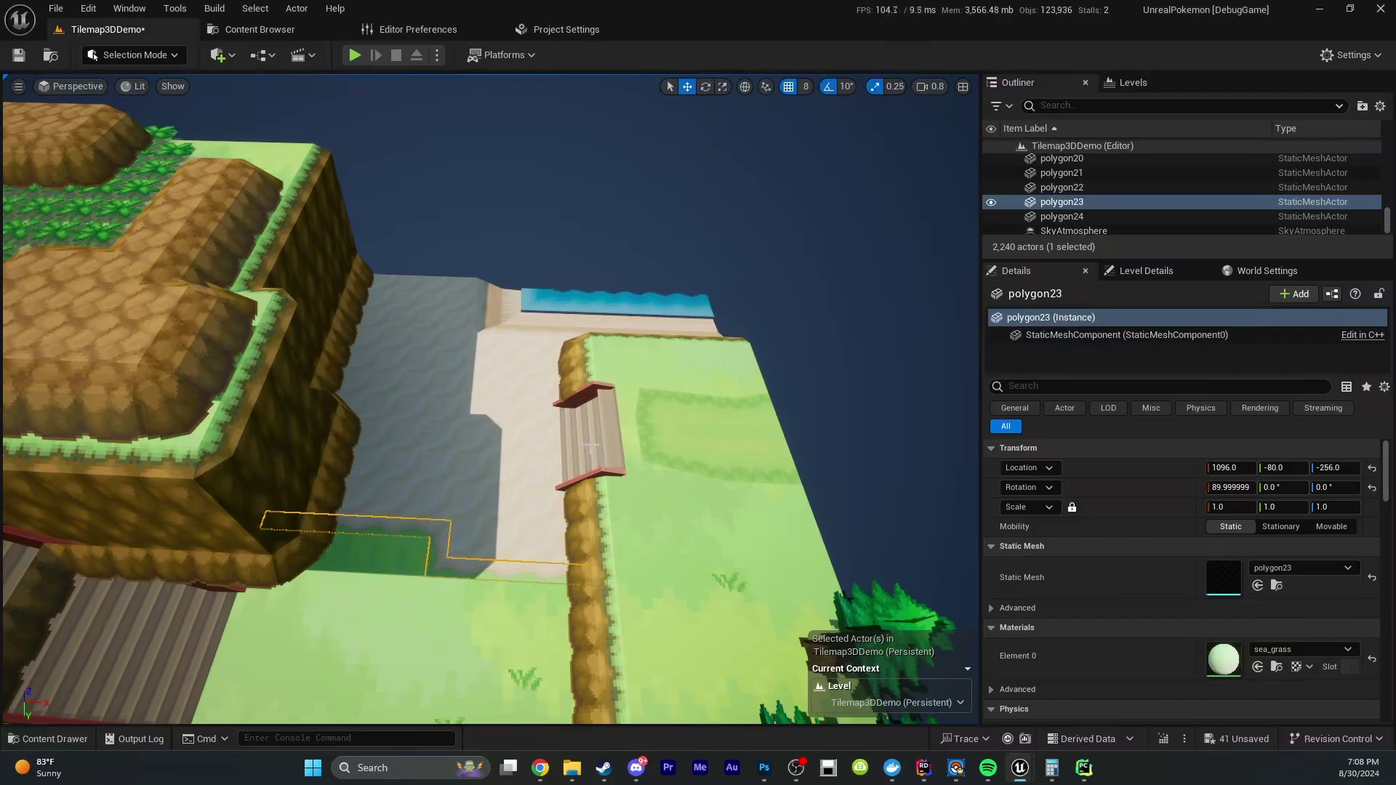
pyautogui.click(376, 554)
pyautogui.click(438, 517)
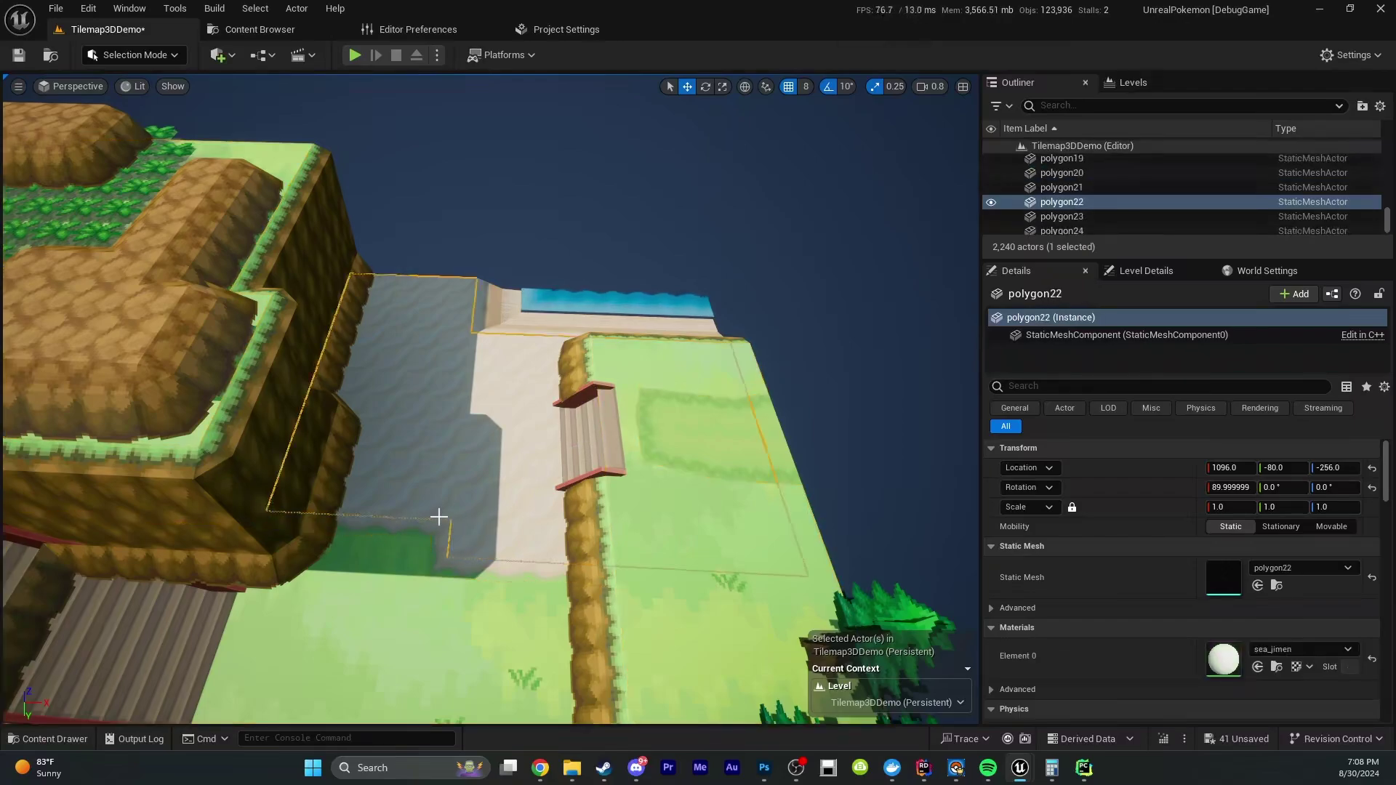
pyautogui.click(393, 535)
pyautogui.keyDown('ctrl'); pyautogui.click(396, 508); pyautogui.keyUp('ctrl')
pyautogui.keyDown('ctrl'); pyautogui.click(413, 490); pyautogui.keyUp('ctrl')
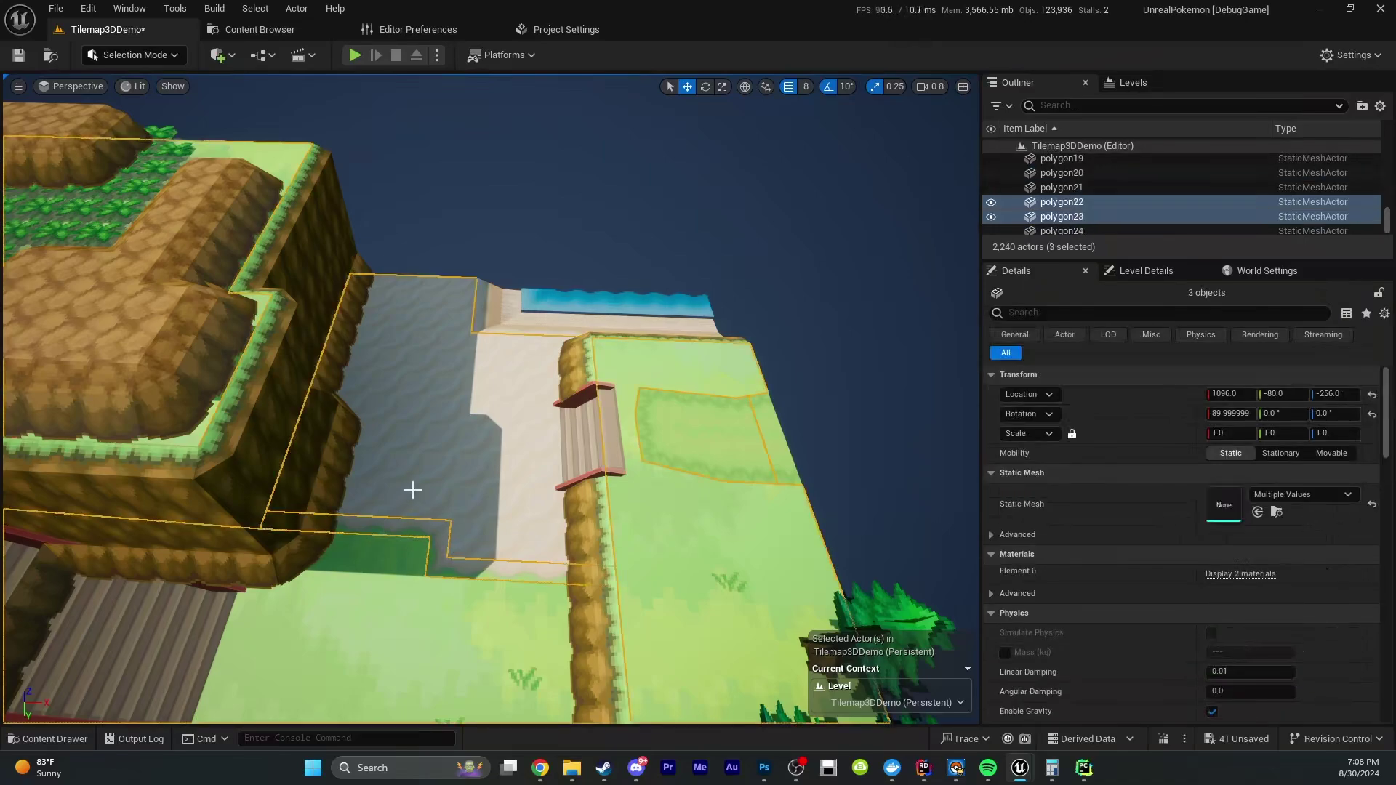
# Switch to Modeling Mode, start the XForm Append tool, and confirm starting a new map
pyautogui.click(67, 88)
pyautogui.click(135, 55)
pyautogui.click(162, 140)
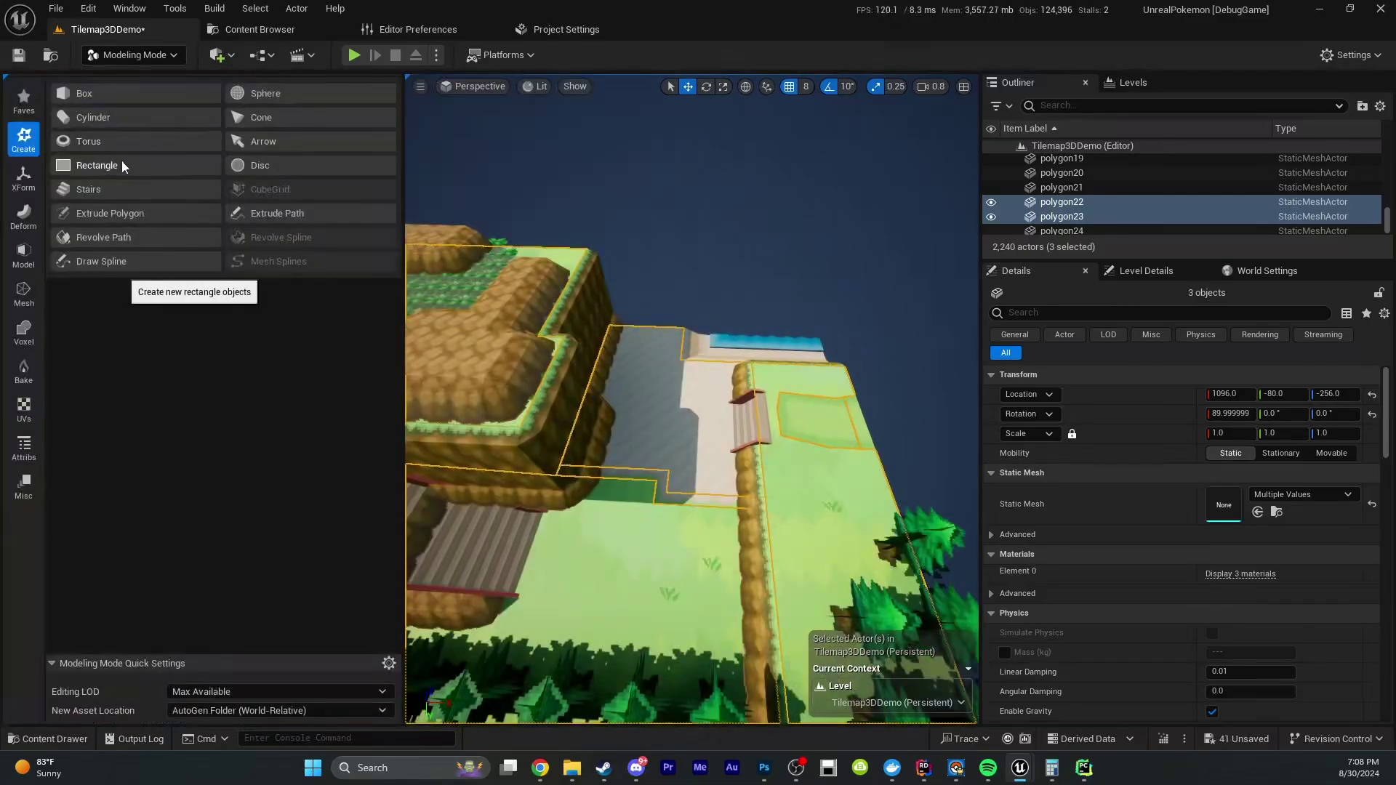
pyautogui.hotkey('ctrl', 'Down')
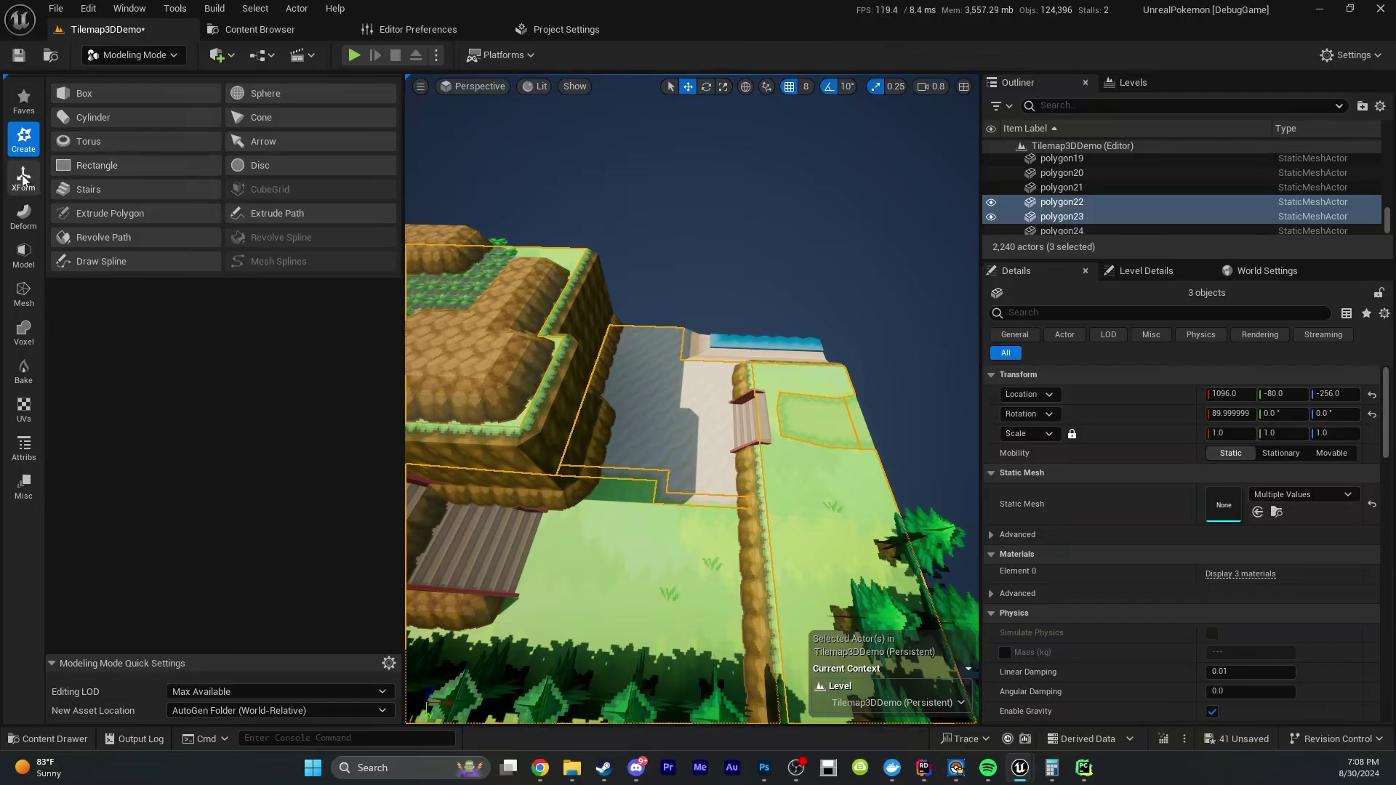
pyautogui.click(132, 123)
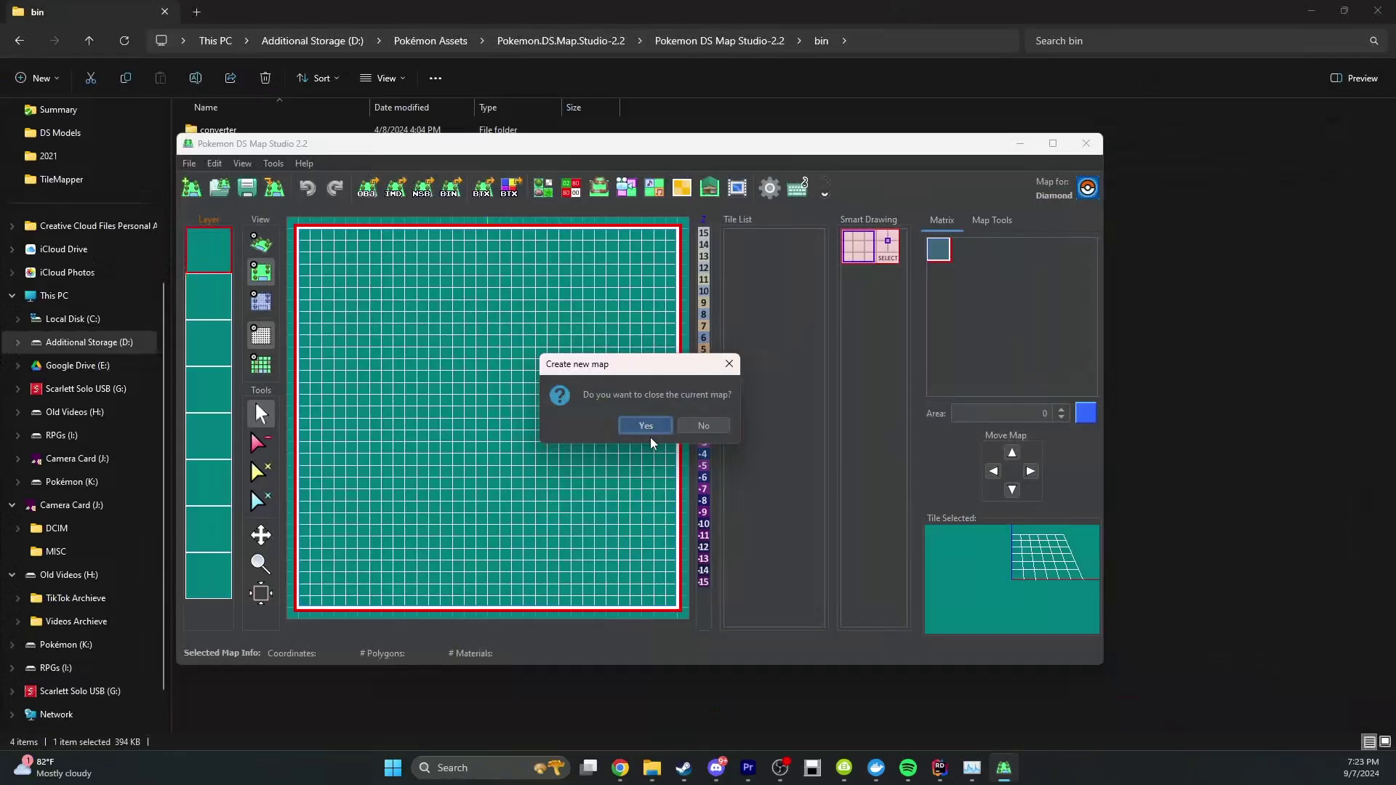
pyautogui.click(648, 427)
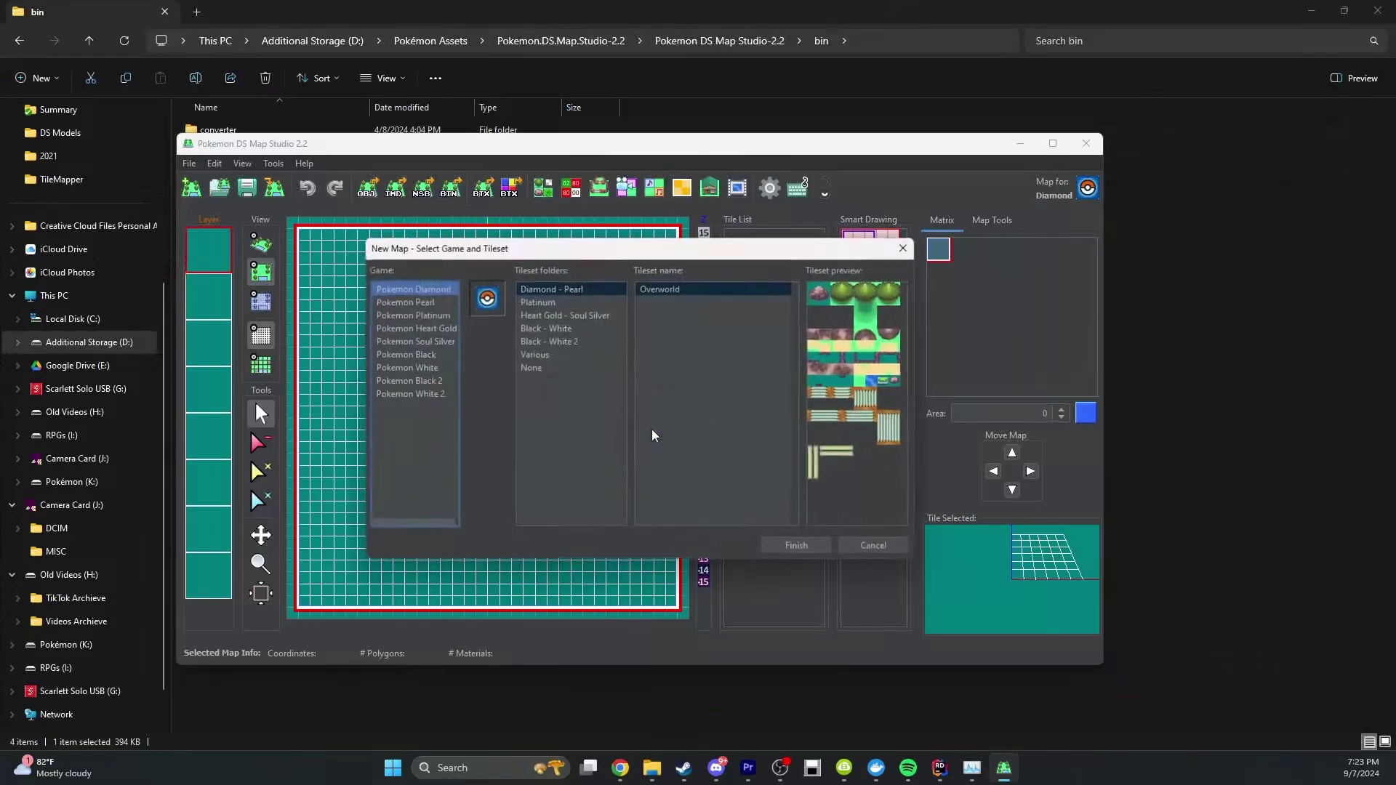
# Create a new Pokemon Black 2 map using the Black - White 2 tileset
pyautogui.click(410, 381)
pyautogui.click(559, 343)
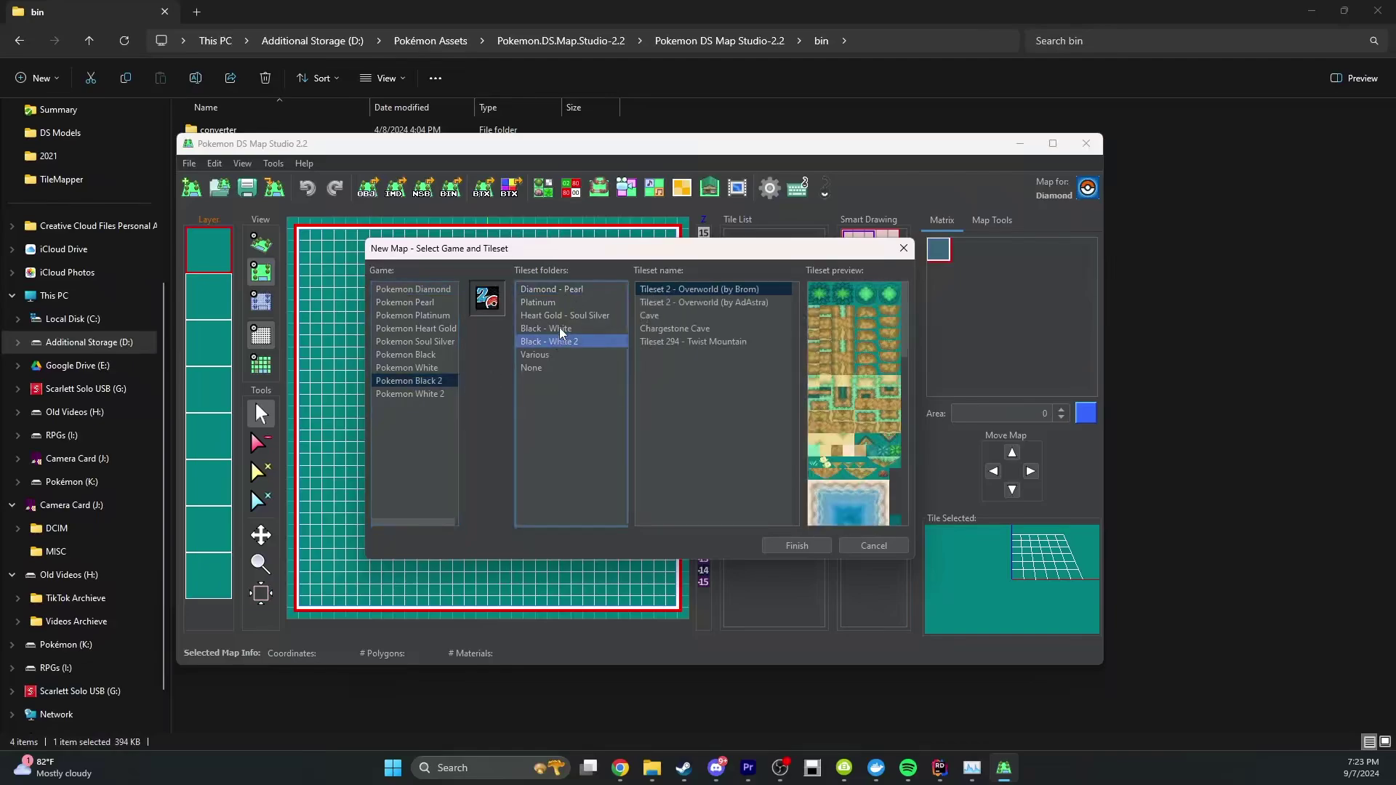
pyautogui.click(807, 544)
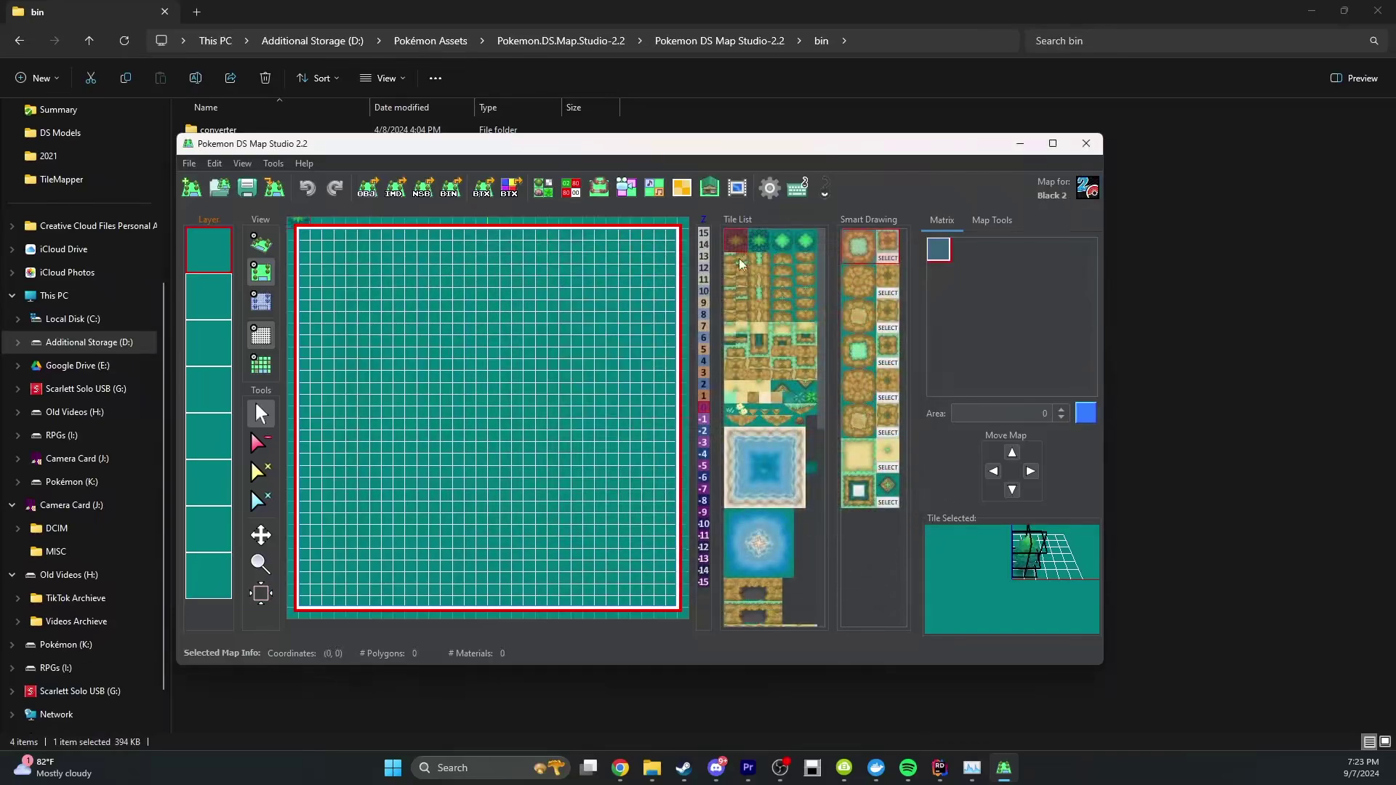
# Paint a diagonal trail of tiles and remove the extra map from the matrix
pyautogui.click(733, 400)
pyautogui.moveTo(306, 236); pyautogui.dragTo(340, 385)
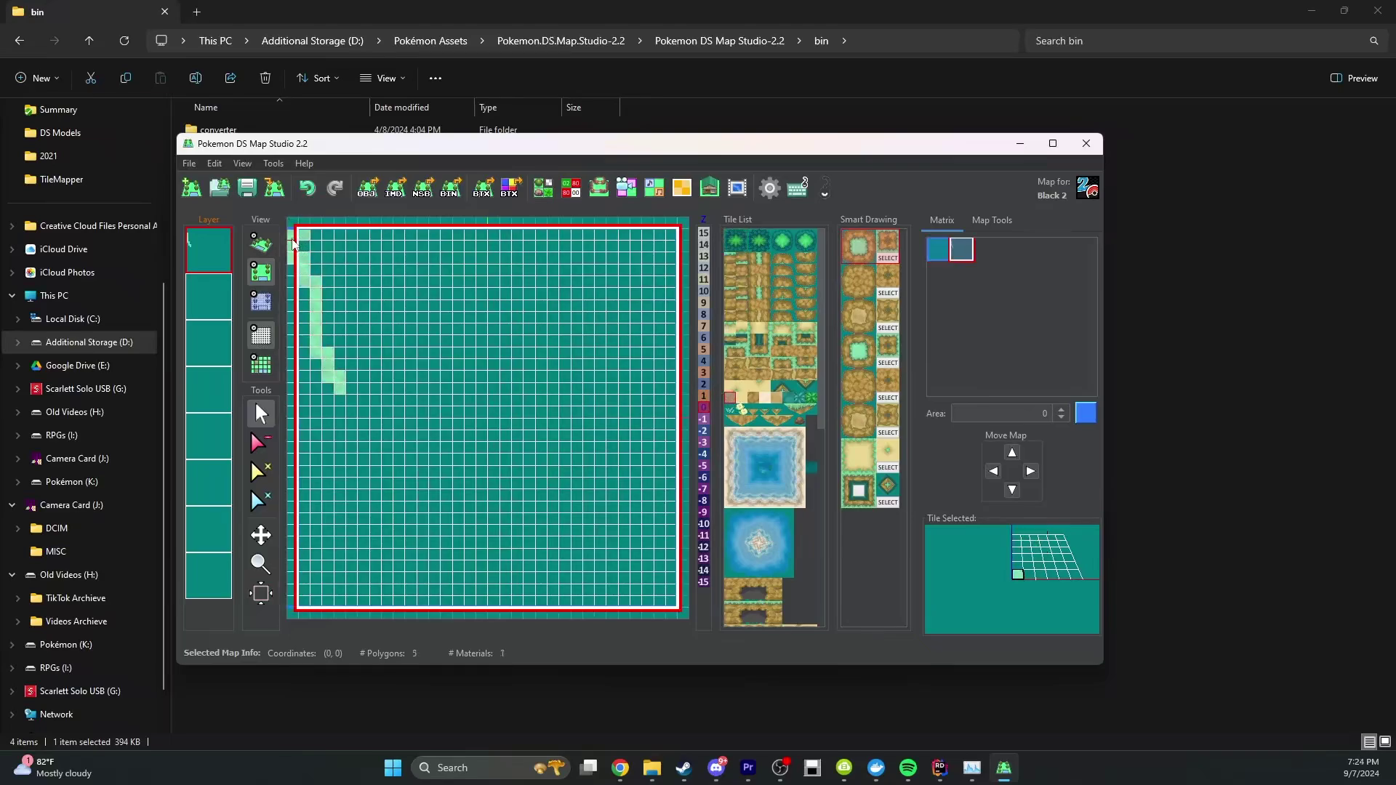
pyautogui.click(263, 444)
pyautogui.click(295, 241)
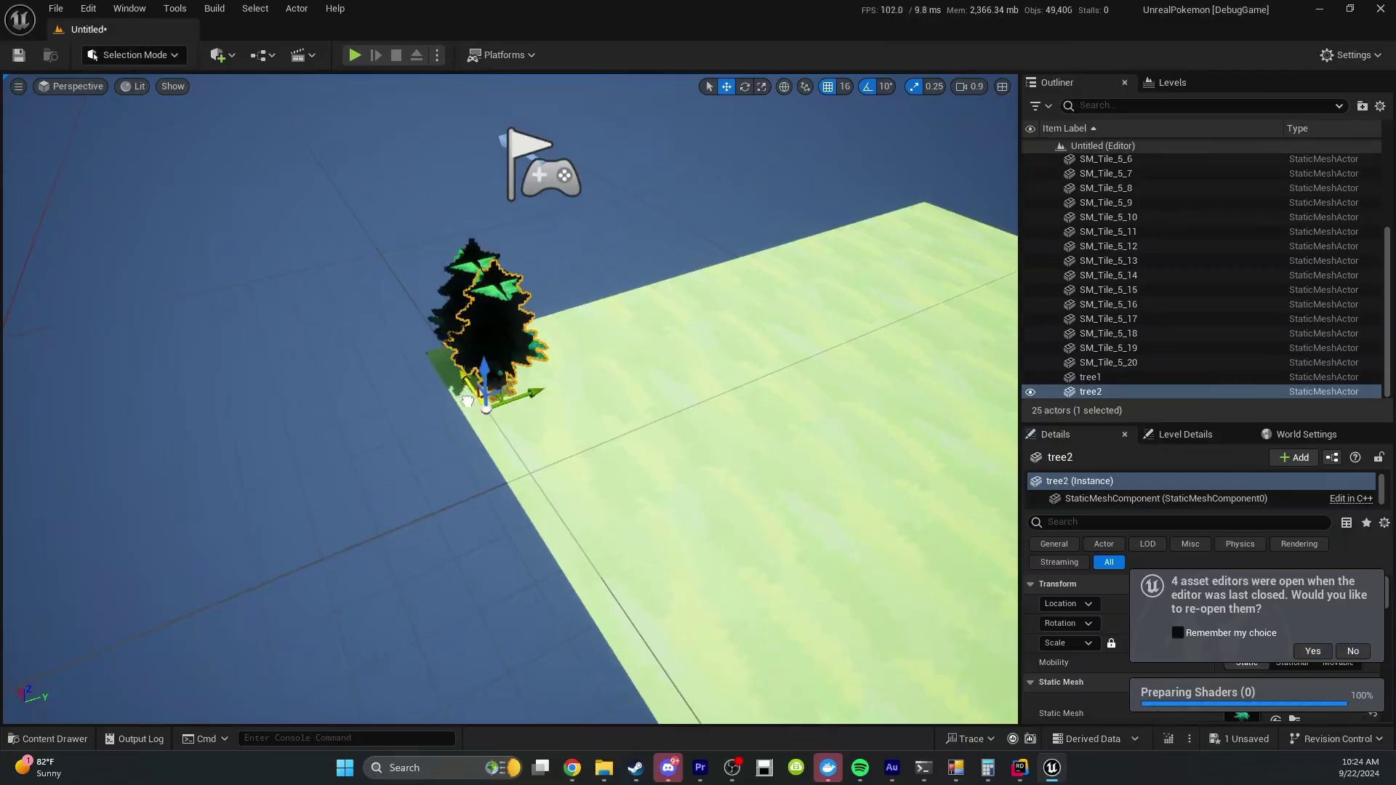
# Alt-drag tree4 along the X axis to create tree5 further along the row
pyautogui.moveTo(462, 400); pyautogui.dragTo(560, 489)
pyautogui.moveTo(560, 489); pyautogui.dragTo(510, 507, button='right')
pyautogui.keyDown('alt'); pyautogui.moveTo(474, 507); pyautogui.dragTo(350, 585); pyautogui.keyUp('alt')
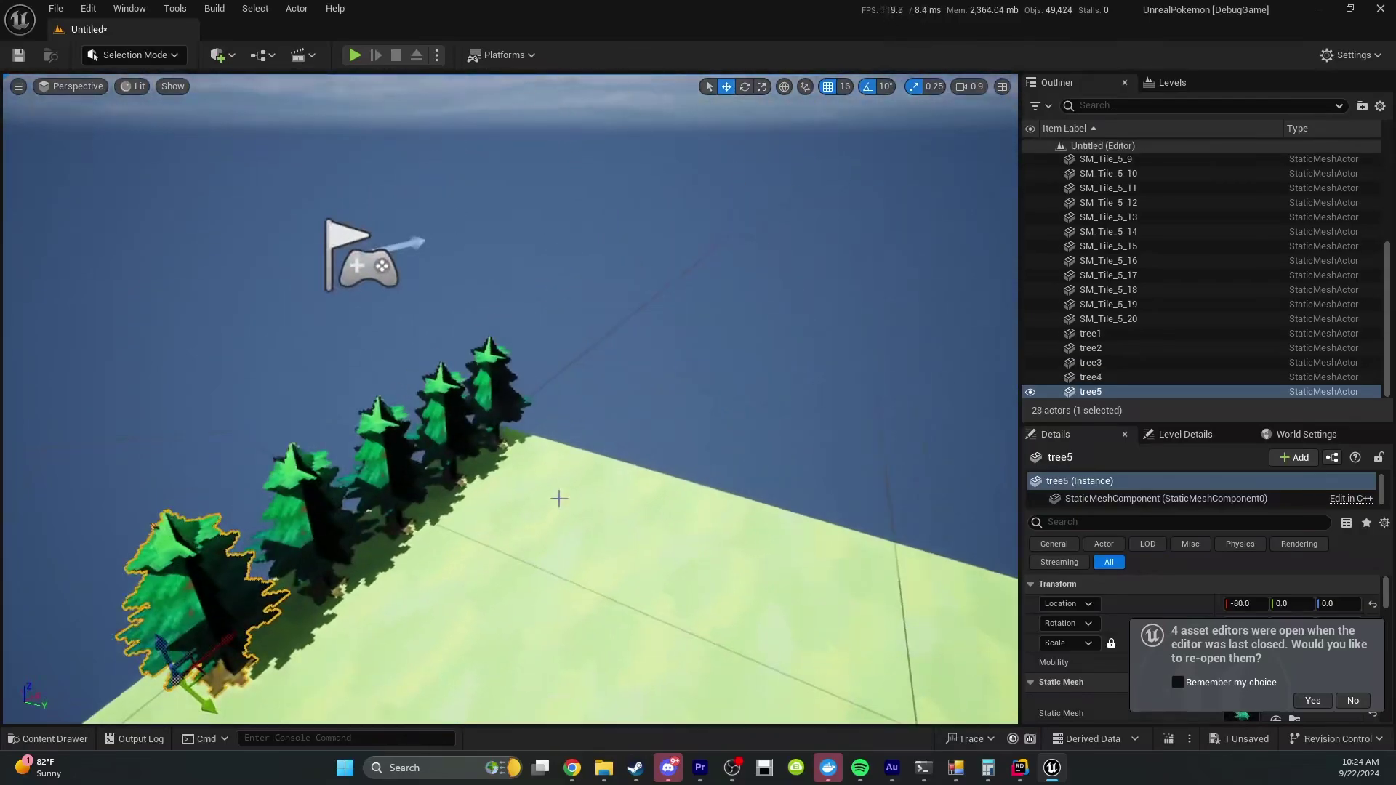
# Tilt the view down onto the trees and nudge tree5 into place
pyautogui.moveTo(558, 492); pyautogui.dragTo(445, 450, button='right')
pyautogui.moveTo(386, 360); pyautogui.dragTo(312, 384)
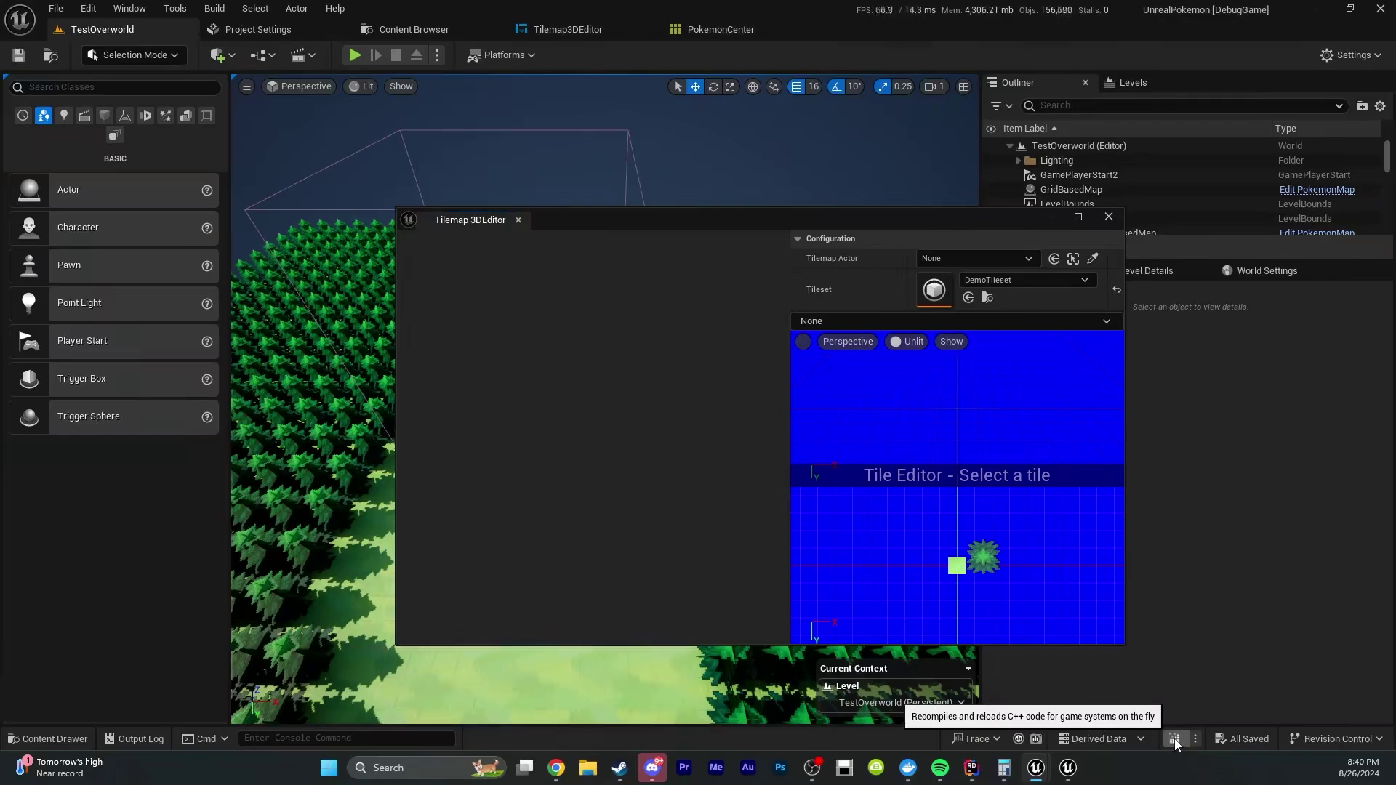
# Reset the Tileset to None, reassign DemoTileset, and pan across the tile preview
pyautogui.click(1118, 291)
pyautogui.click(1025, 280)
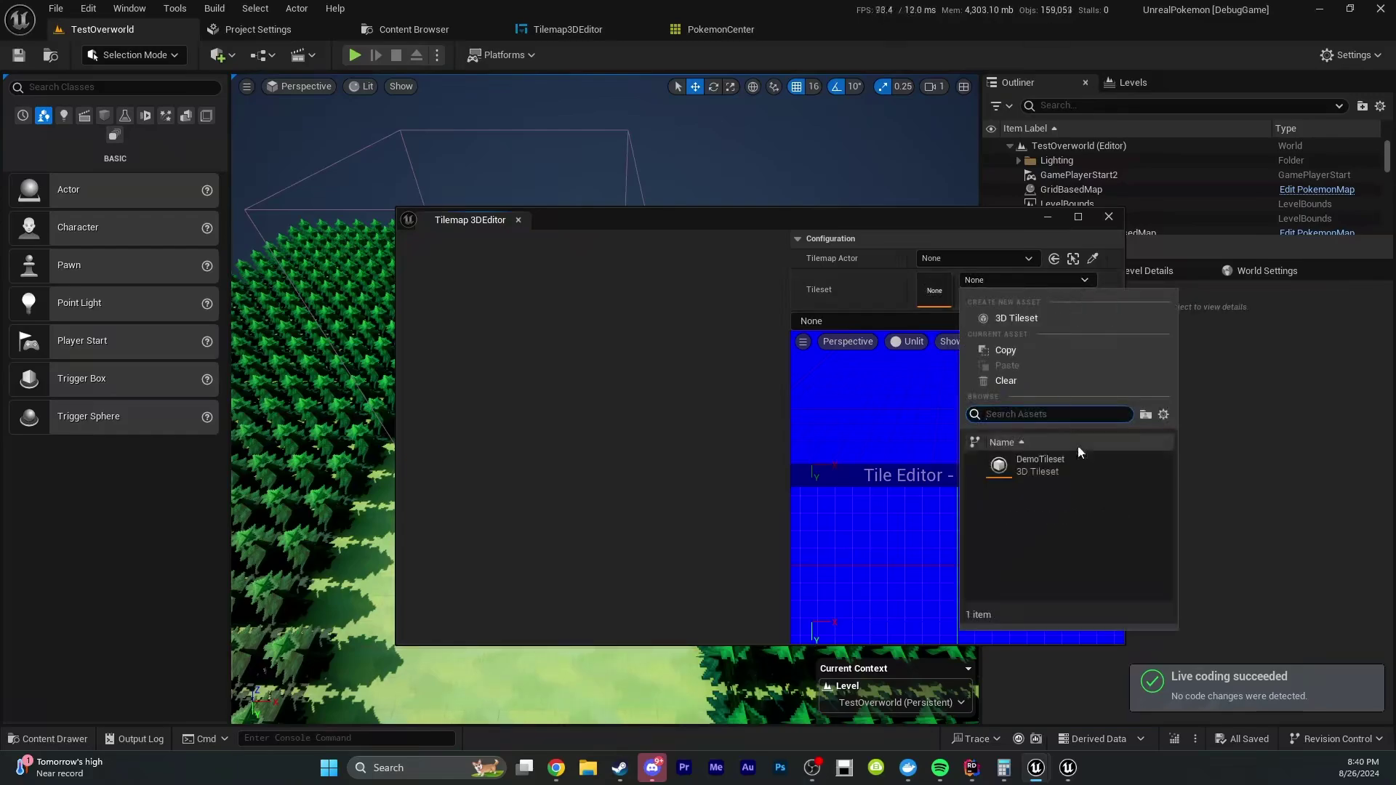
pyautogui.click(1075, 471)
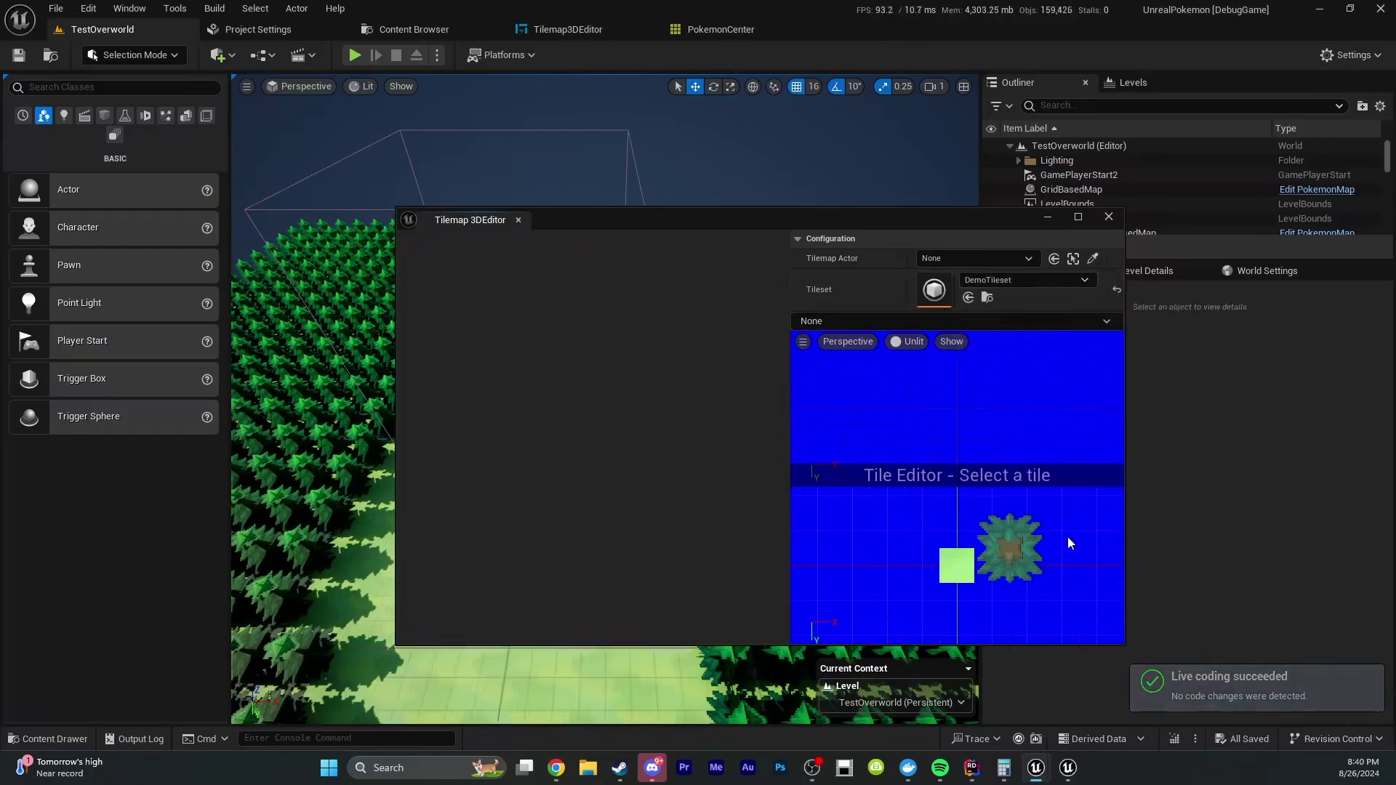
pyautogui.scroll(-2, 1068, 537)
pyautogui.moveTo(907, 544); pyautogui.dragTo(930, 539, button='right')
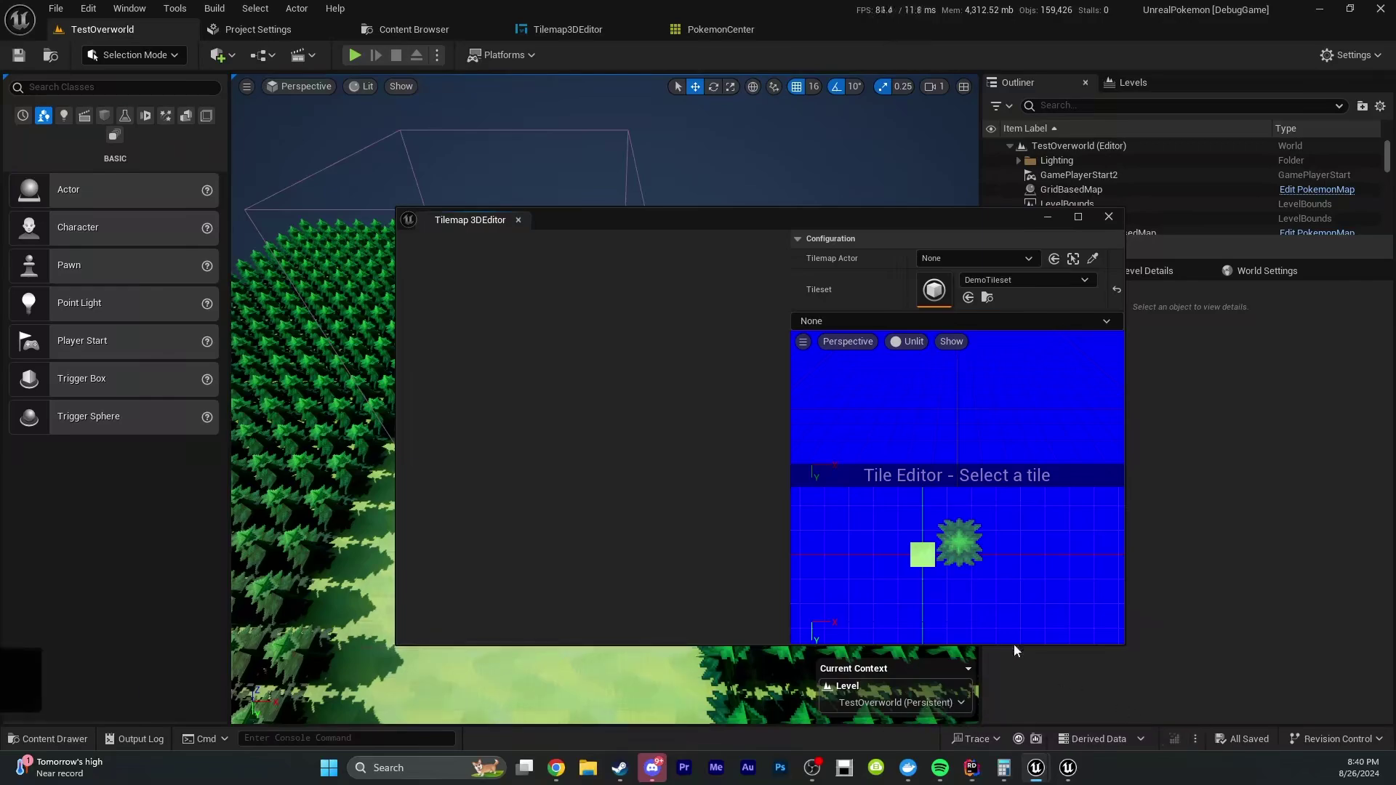
# After live coding recompiles, clear and reassign DemoTileset again to refresh the preview
pyautogui.click(1117, 290)
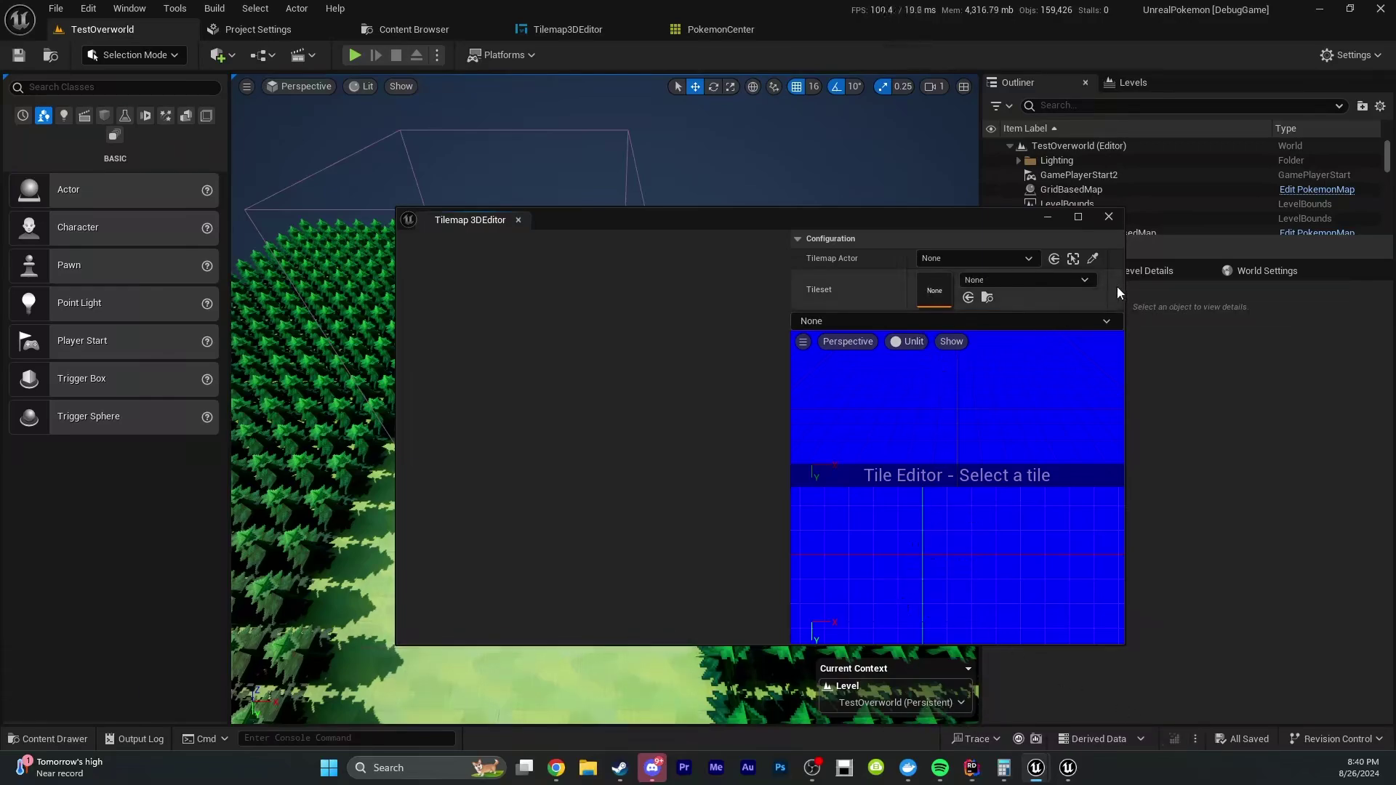
pyautogui.click(1059, 282)
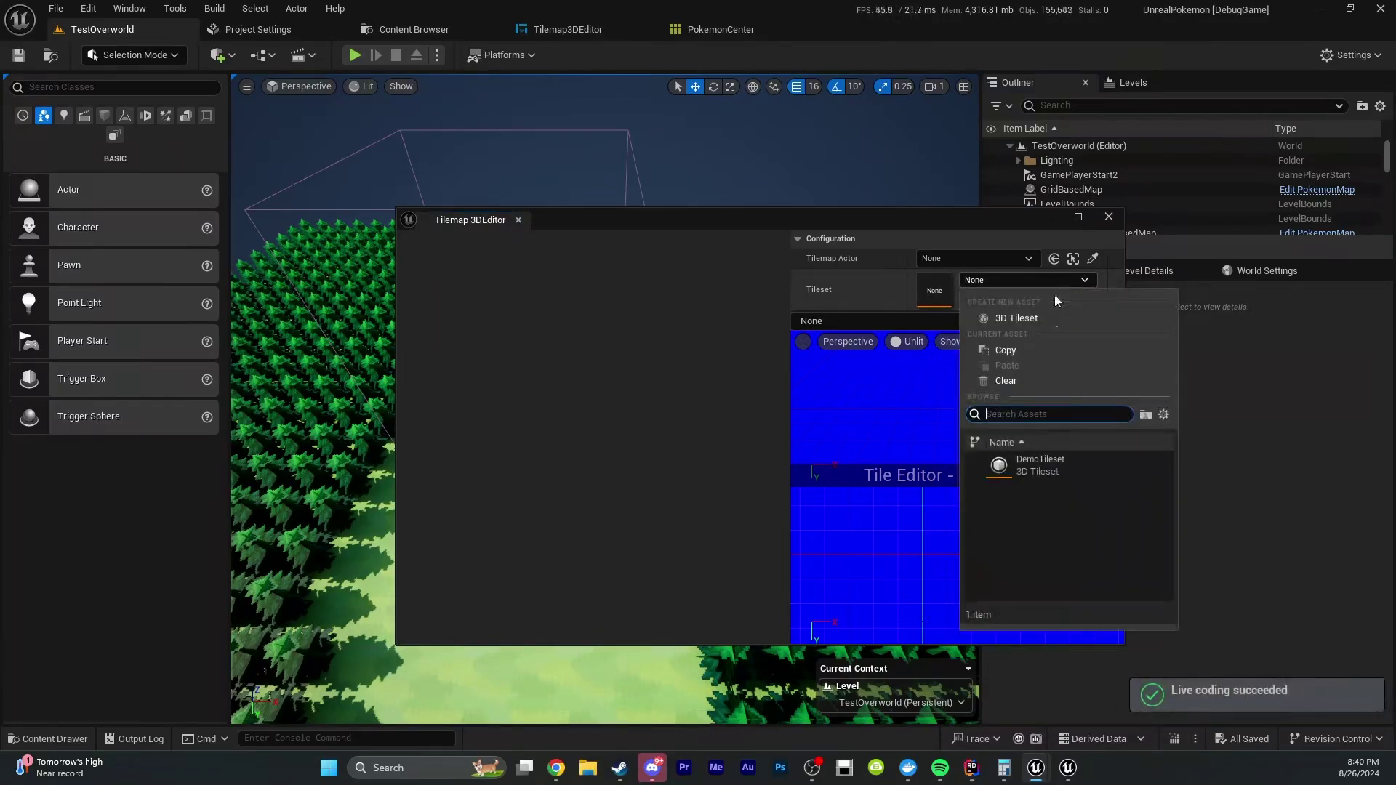
pyautogui.click(1069, 469)
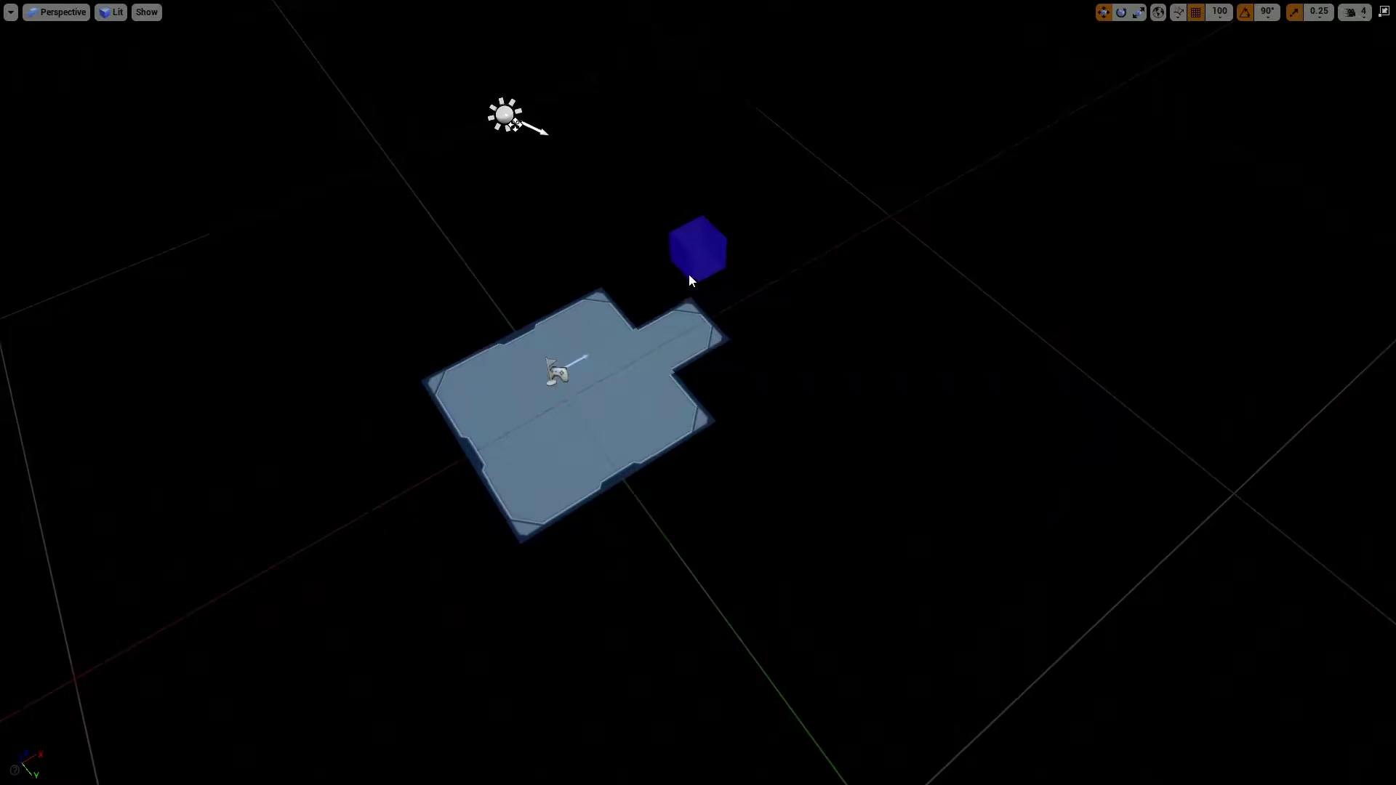
# Extend the floor toward the lower right and widen its right arm
pyautogui.moveTo(689, 274); pyautogui.dragTo(837, 391)
pyautogui.moveTo(778, 303); pyautogui.dragTo(903, 424)
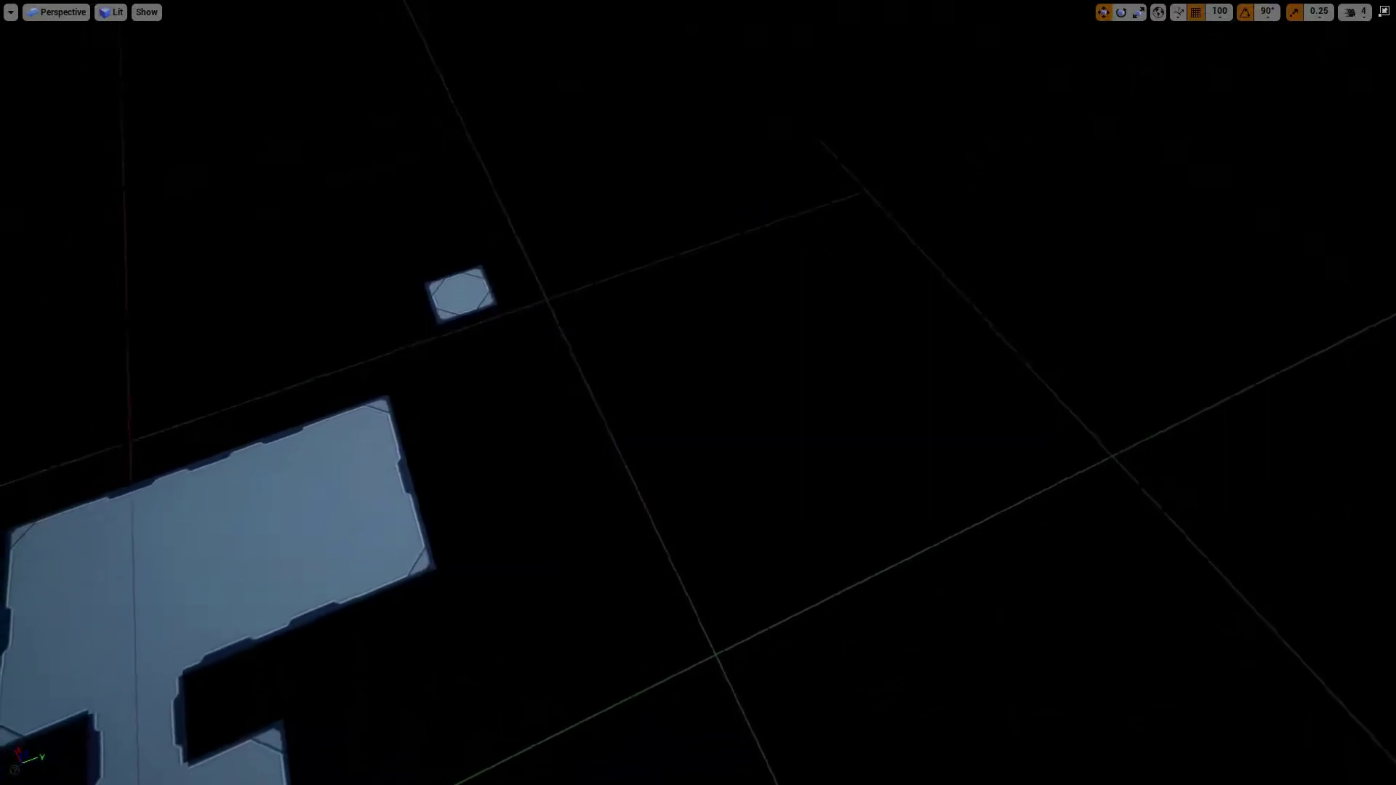
pyautogui.moveTo(1091, 327); pyautogui.dragTo(1200, 367, button='right')
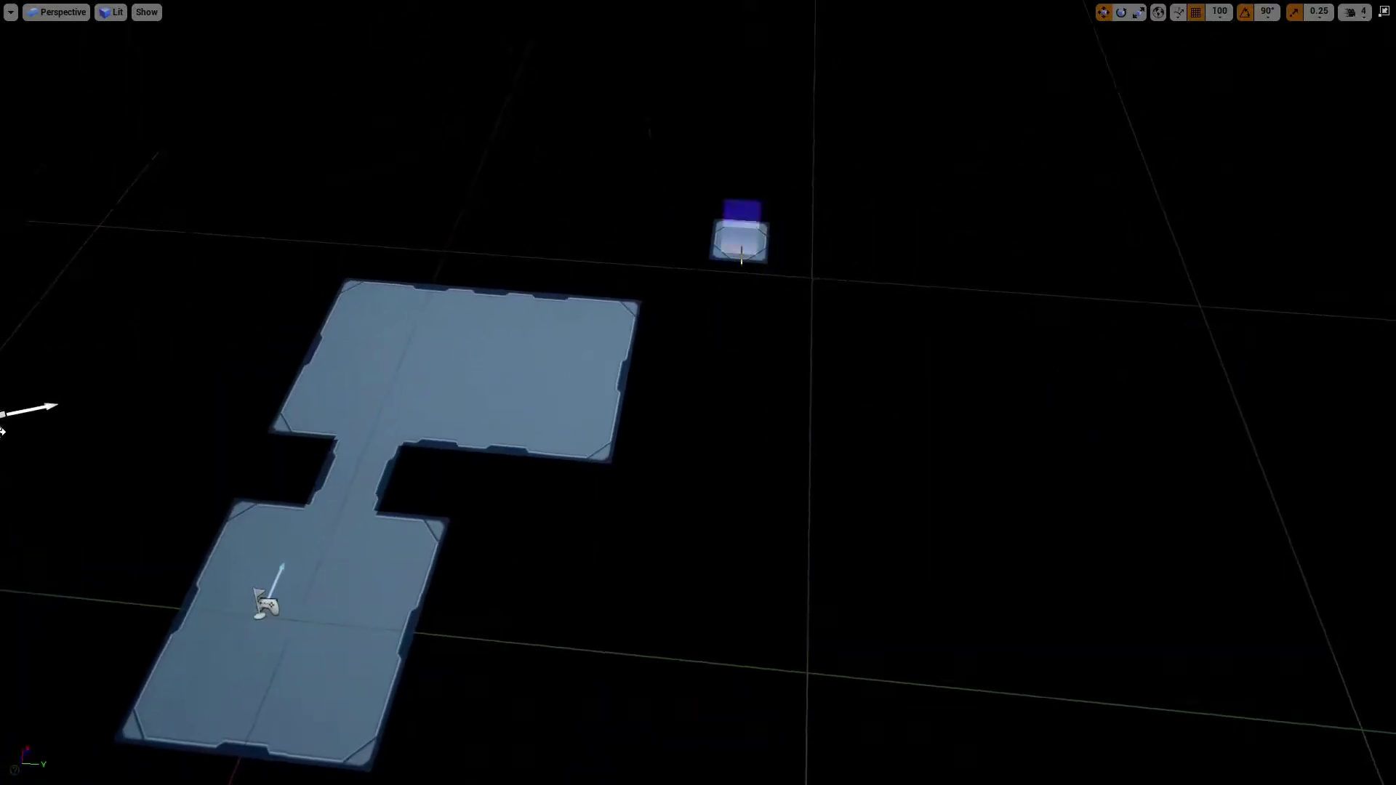
# Stretch long corridors from the upper room, fill the inner gap, and link the lower room
pyautogui.moveTo(691, 455); pyautogui.dragTo(1167, 492)
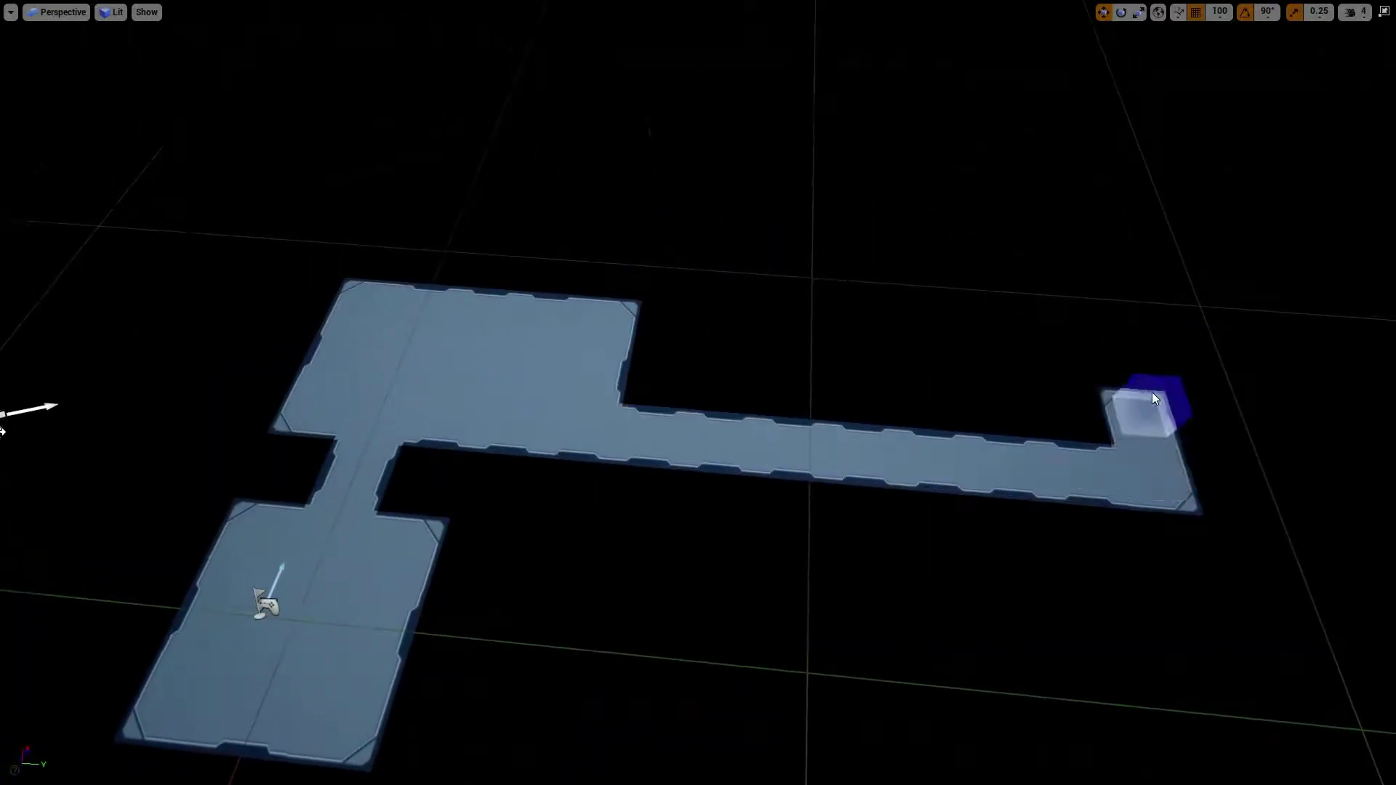
pyautogui.moveTo(1121, 368); pyautogui.dragTo(695, 342)
pyautogui.moveTo(681, 393); pyautogui.dragTo(1062, 407)
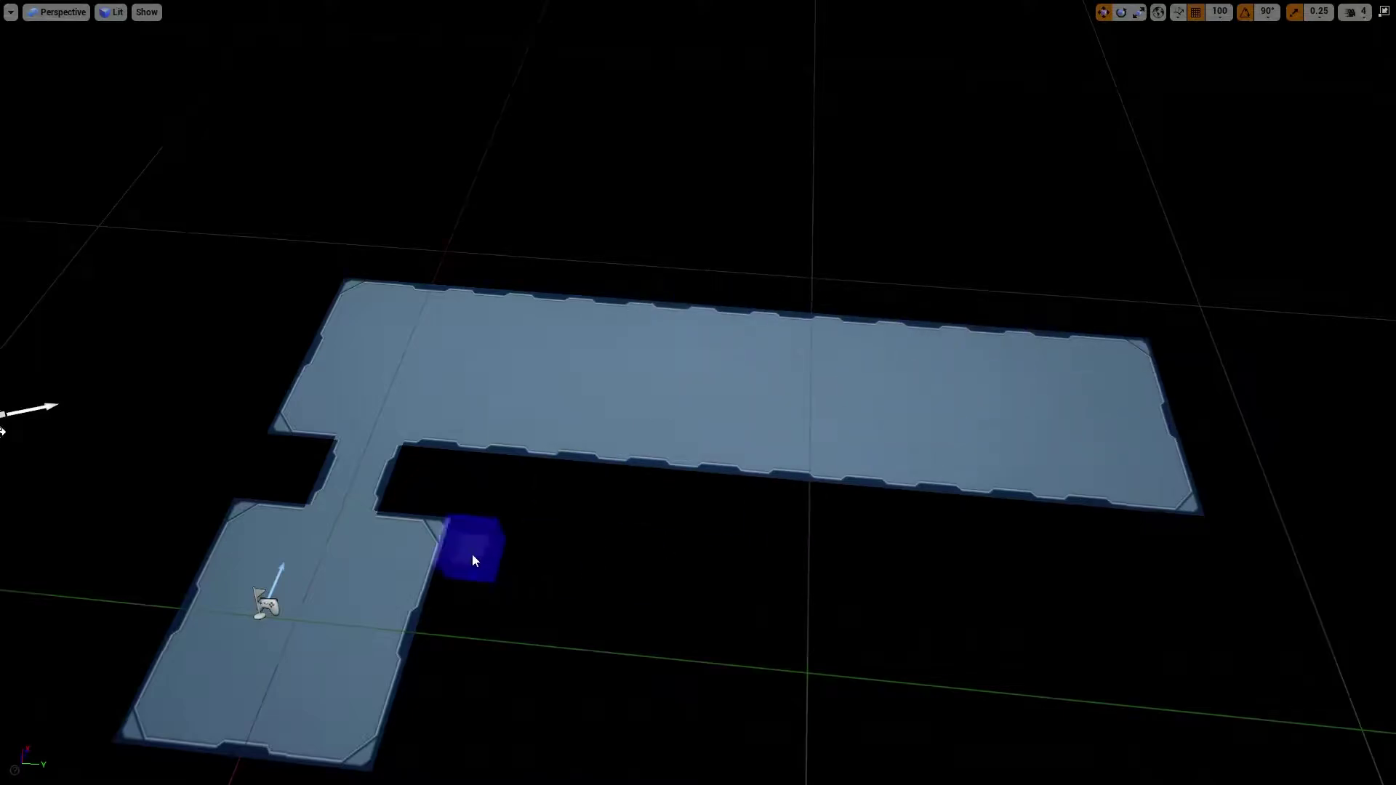
pyautogui.moveTo(539, 565); pyautogui.dragTo(500, 727)
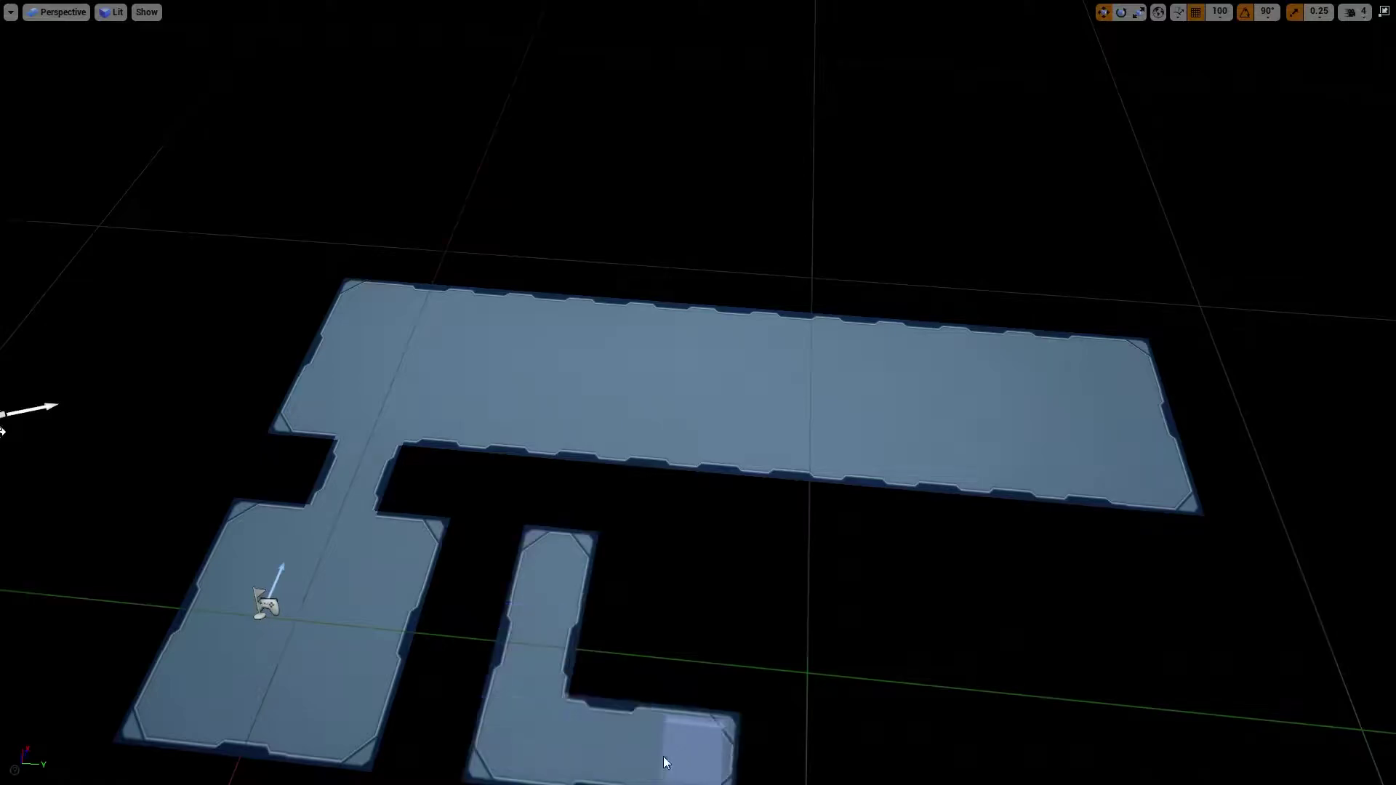
pyautogui.click(636, 499)
pyautogui.moveTo(727, 490); pyautogui.dragTo(727, 490, button='right')
pyautogui.moveTo(632, 307)
pyautogui.mouseDown(button='right')
pyautogui.moveTo(640, 287)
pyautogui.moveTo(721, 365)
pyautogui.mouseUp(button='right')
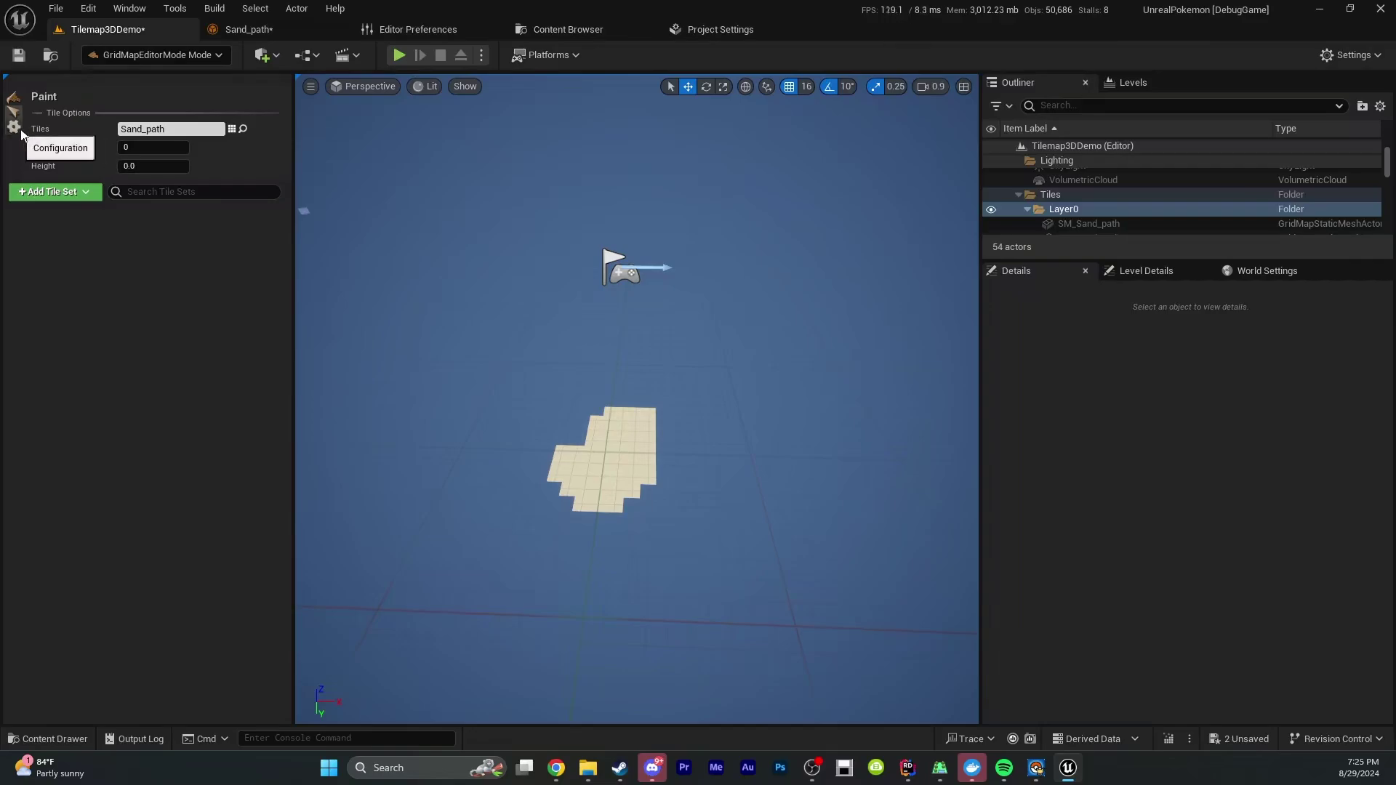
# Build All Tiles, check the Sand_path tile set, then rebuild to add sand edge pieces
pyautogui.click(20, 131)
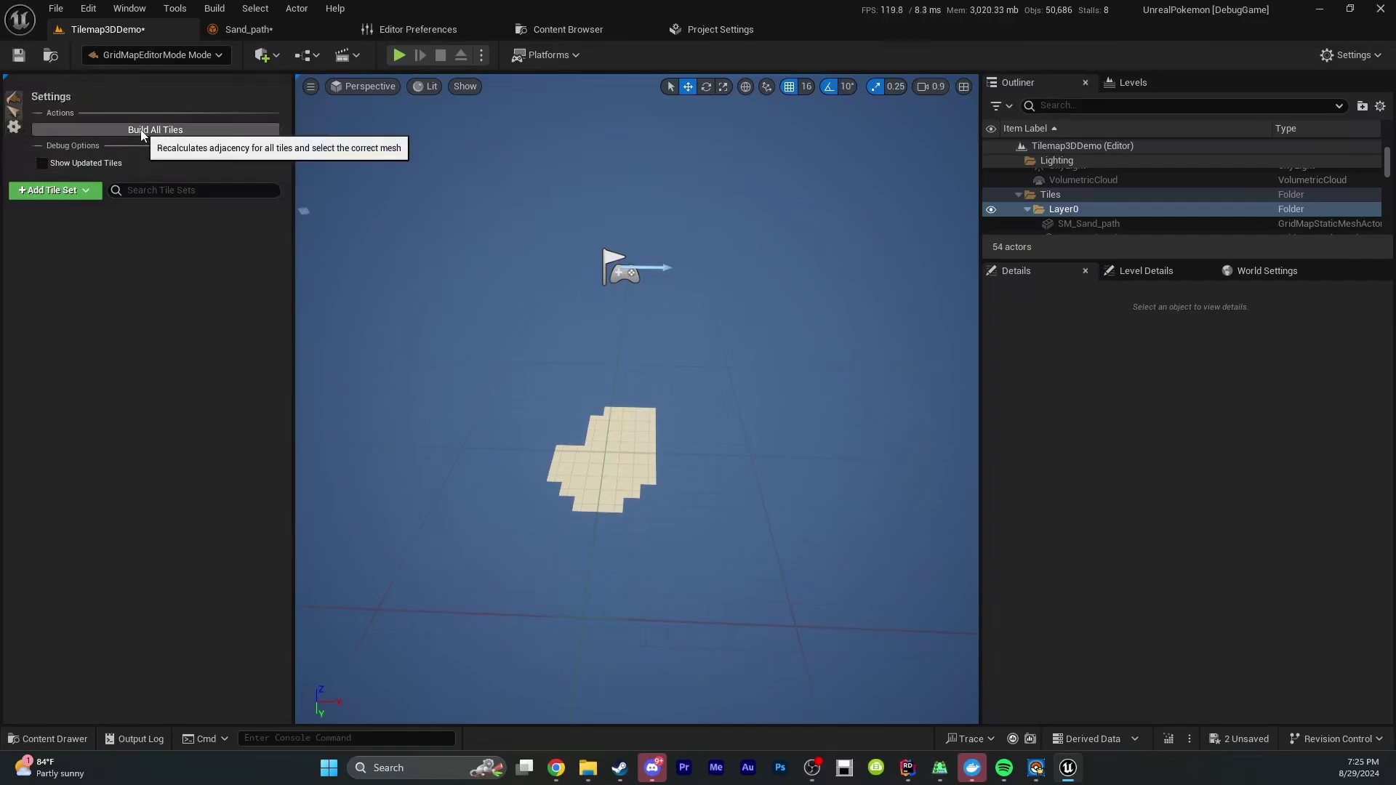
pyautogui.click(142, 130)
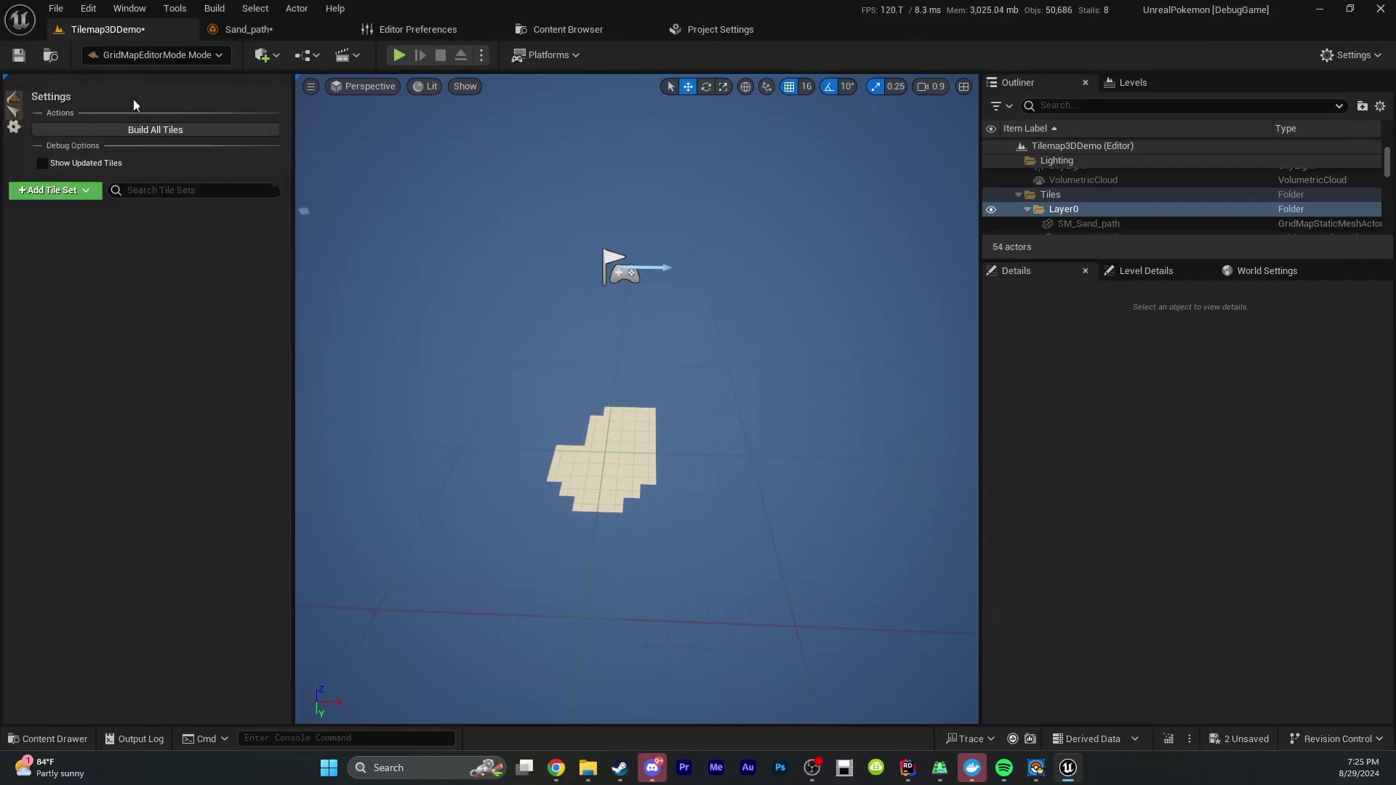
pyautogui.click(248, 29)
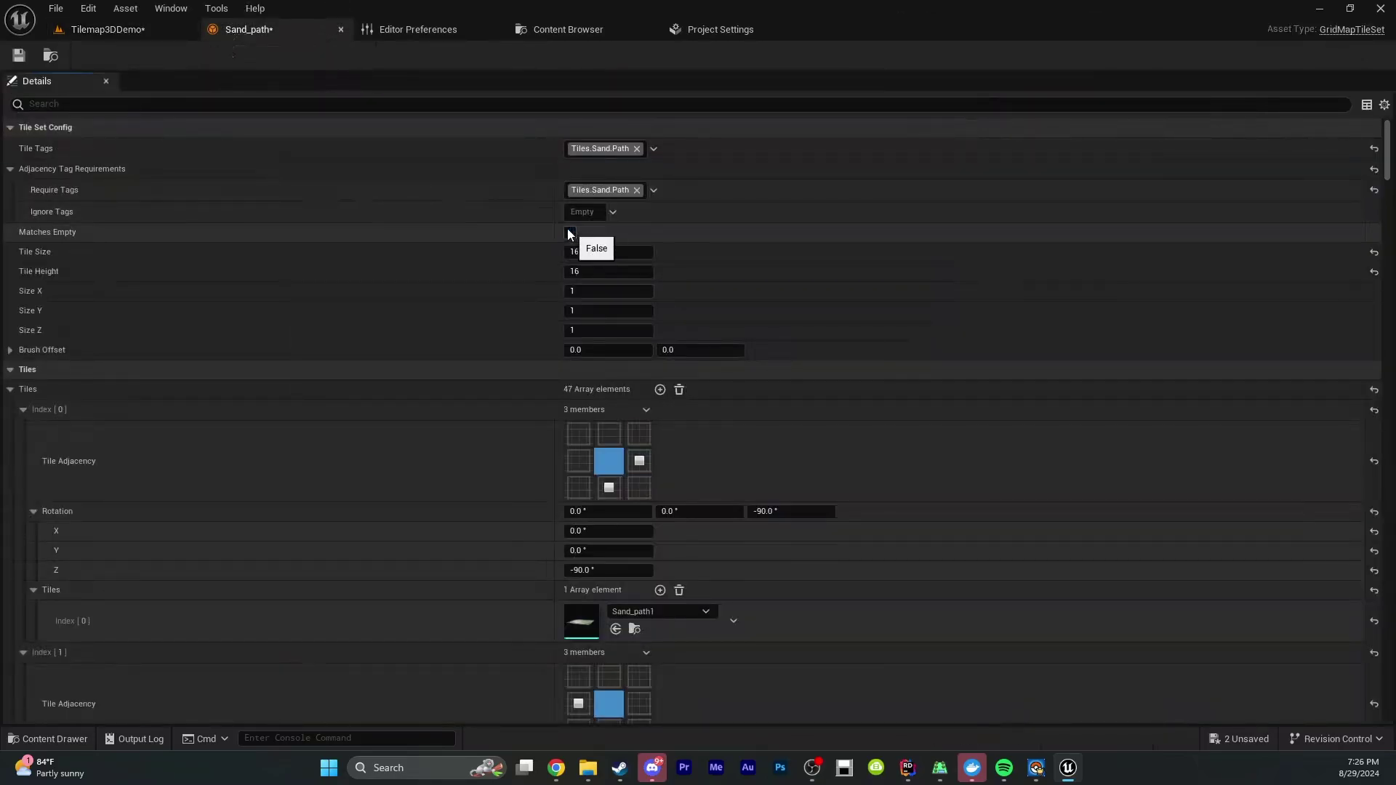
pyautogui.click(134, 30)
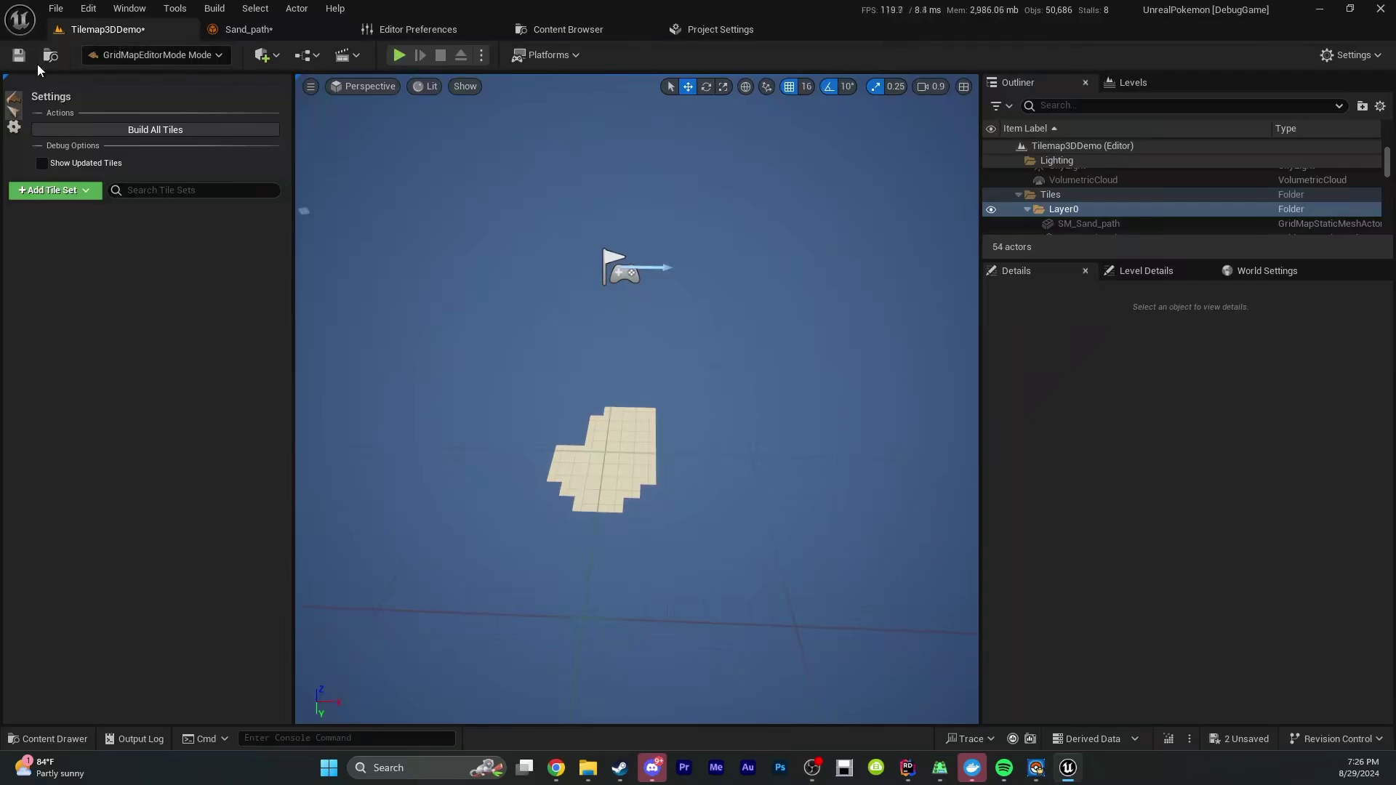
pyautogui.click(99, 130)
pyautogui.scroll(3, 624, 361)
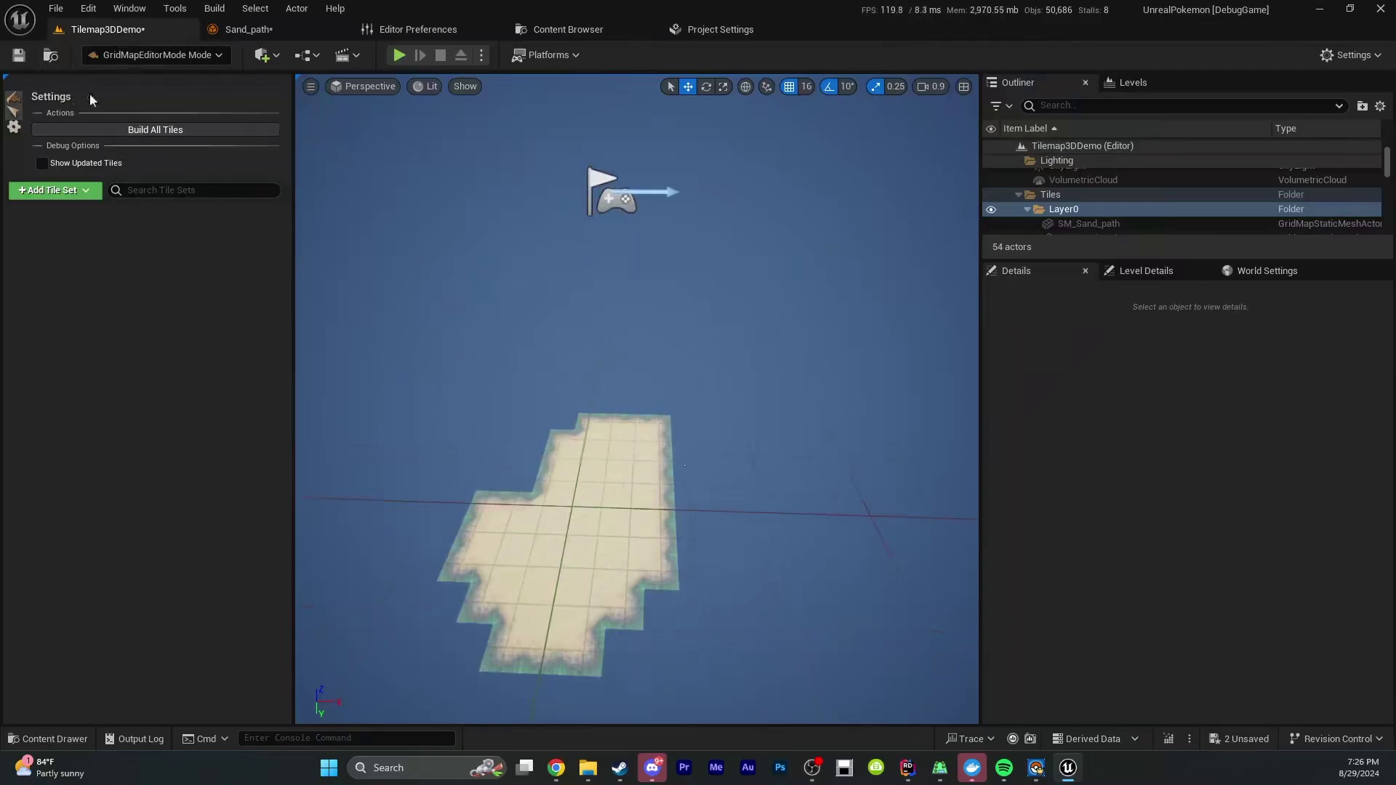